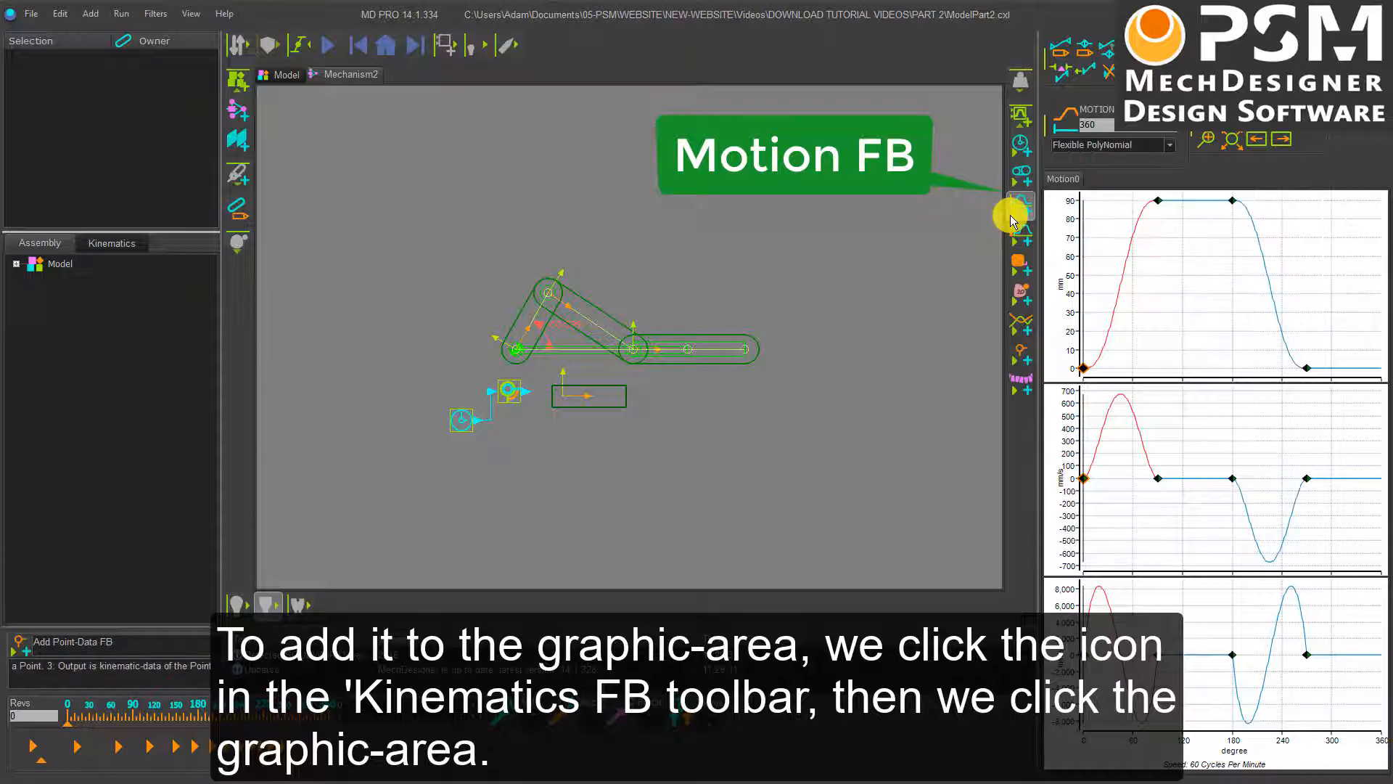
Add a Motion FB below the crank mechanism and wire the Linear-Motion FB's output to its input.
left_click(1010, 211)
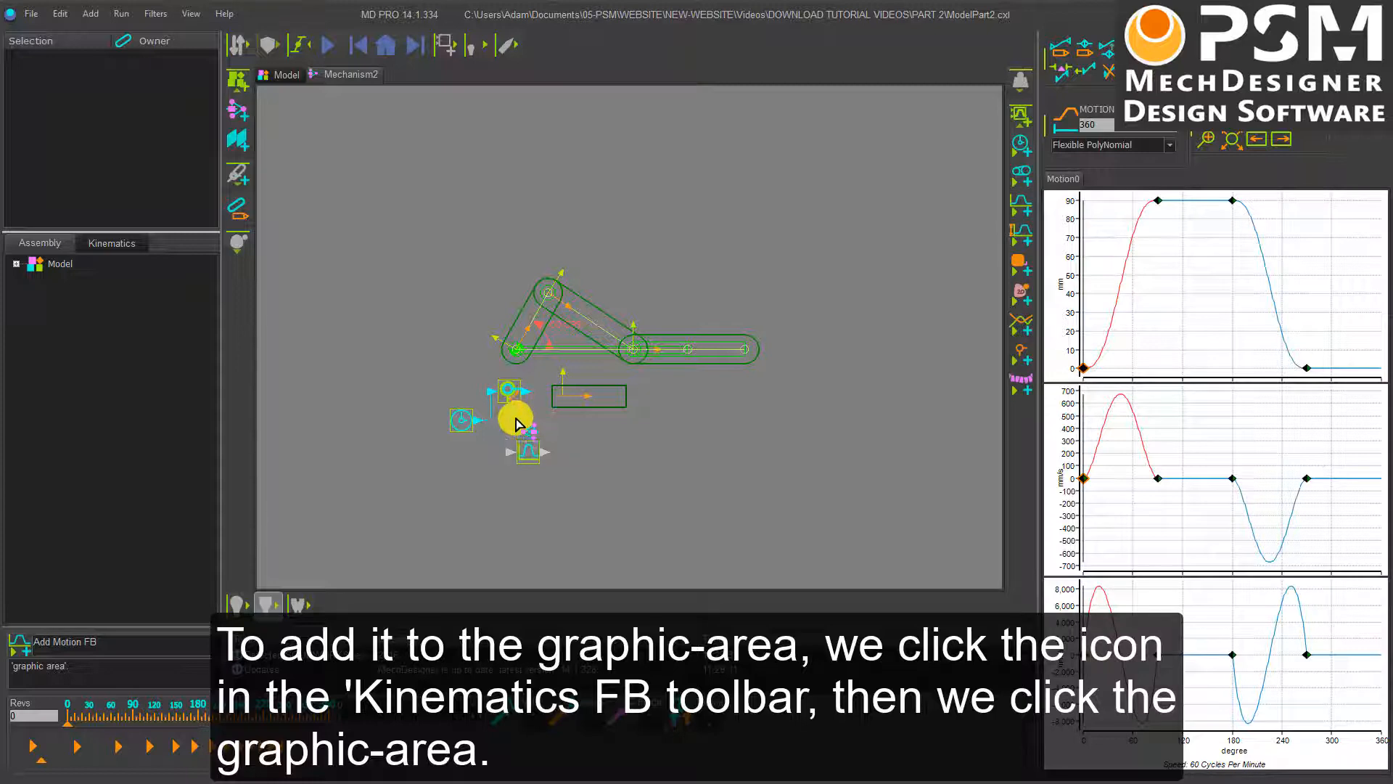
left_click(524, 444)
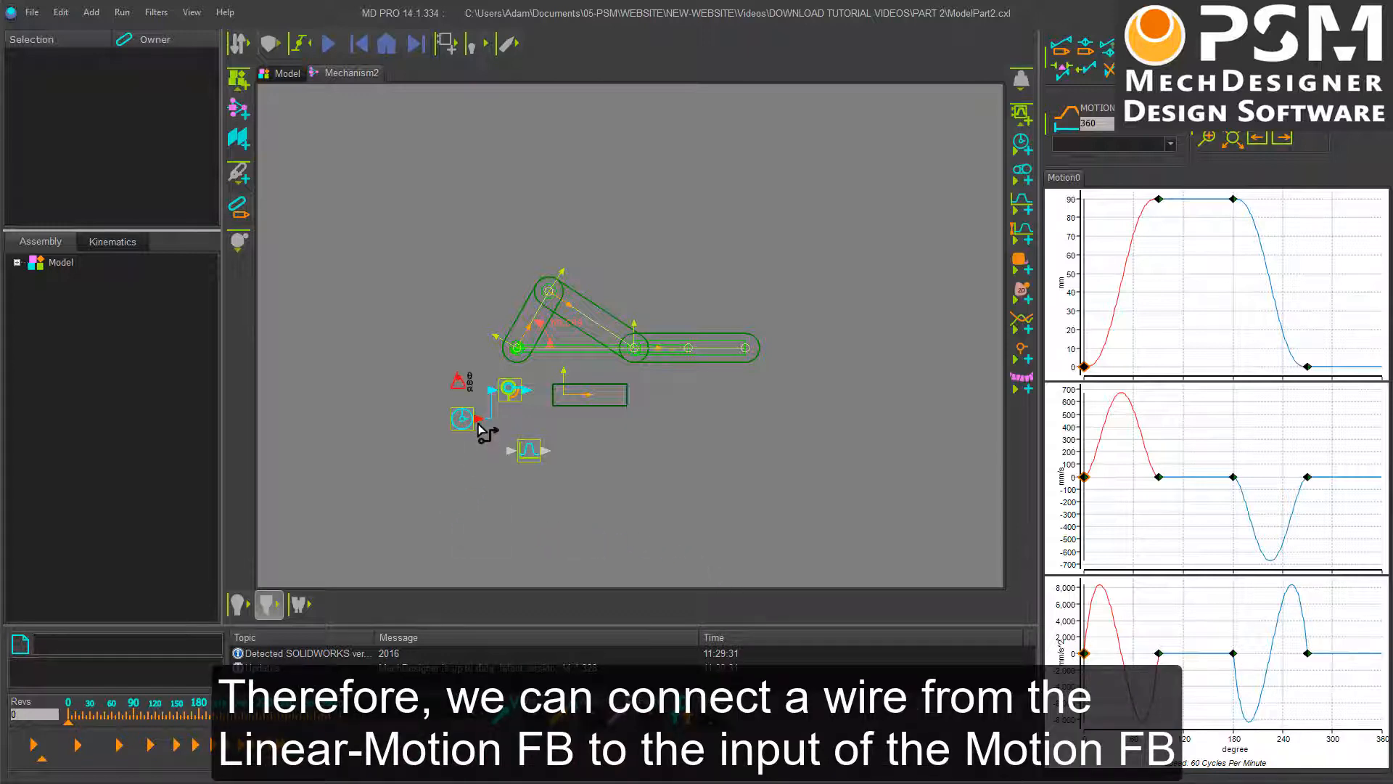
mouse_move(479, 420)
left_mouse_down()
mouse_move(501, 465)
mouse_move(510, 454)
left_mouse_up()
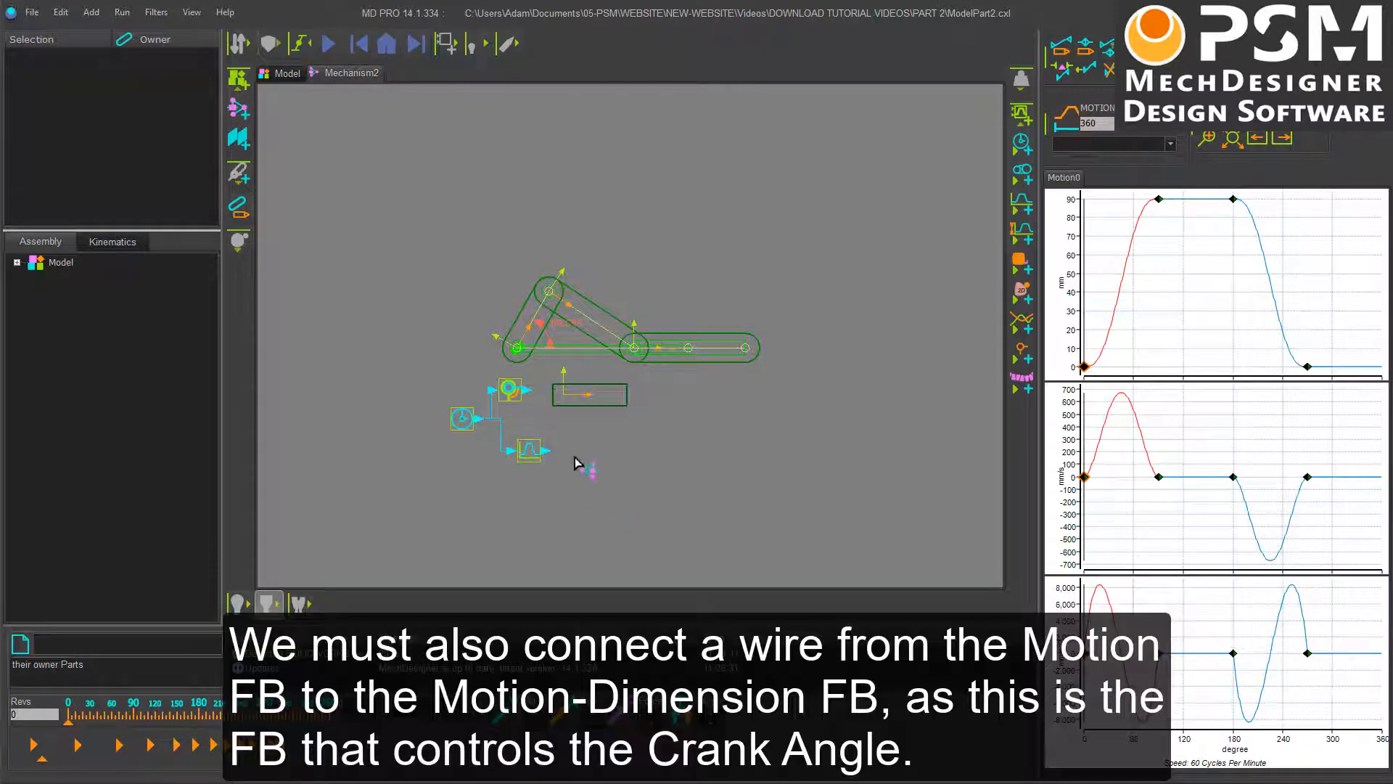
Move the Motion-Dimension FB to the right of the Motion FB and delete the wire linking it to the Linear-Motion FB.
left_click(514, 395)
left_click_drag(537, 413, 645, 427)
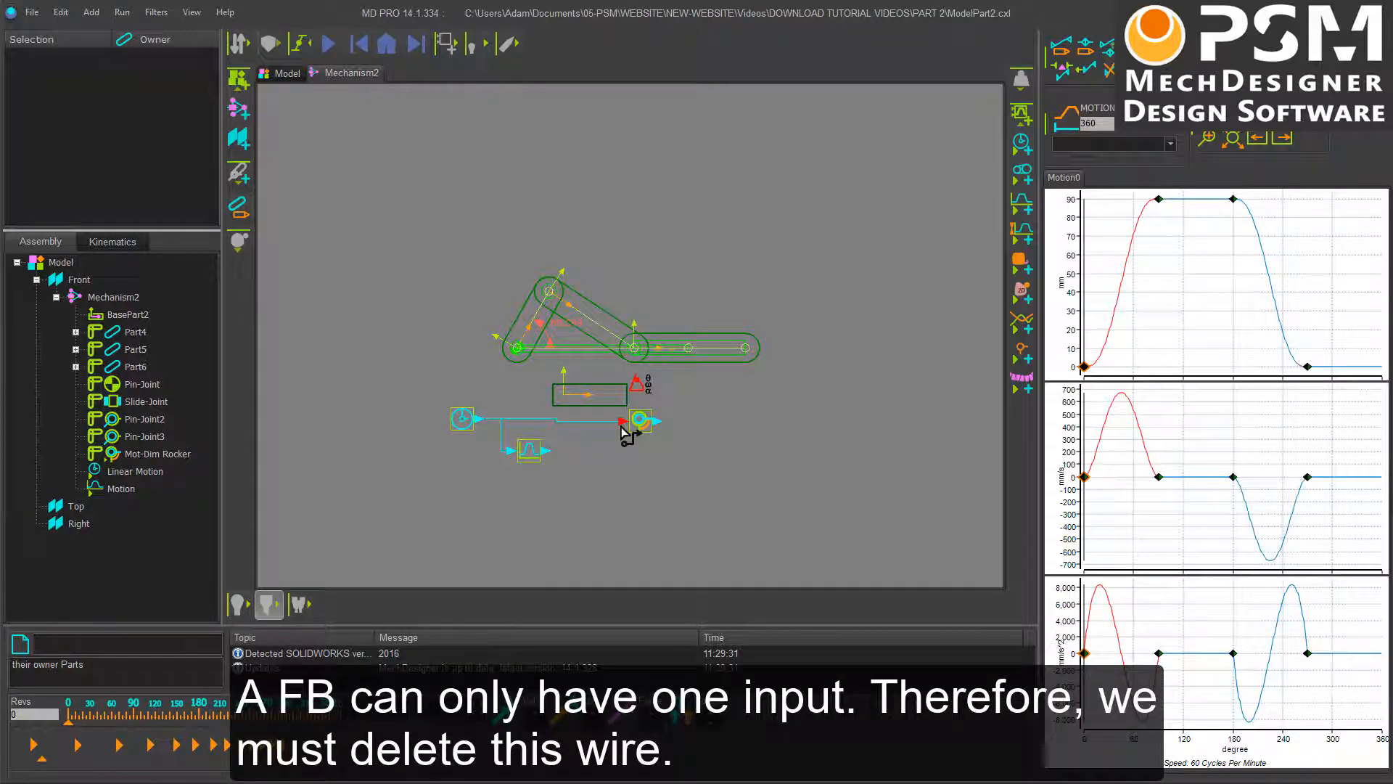
double_click(620, 422)
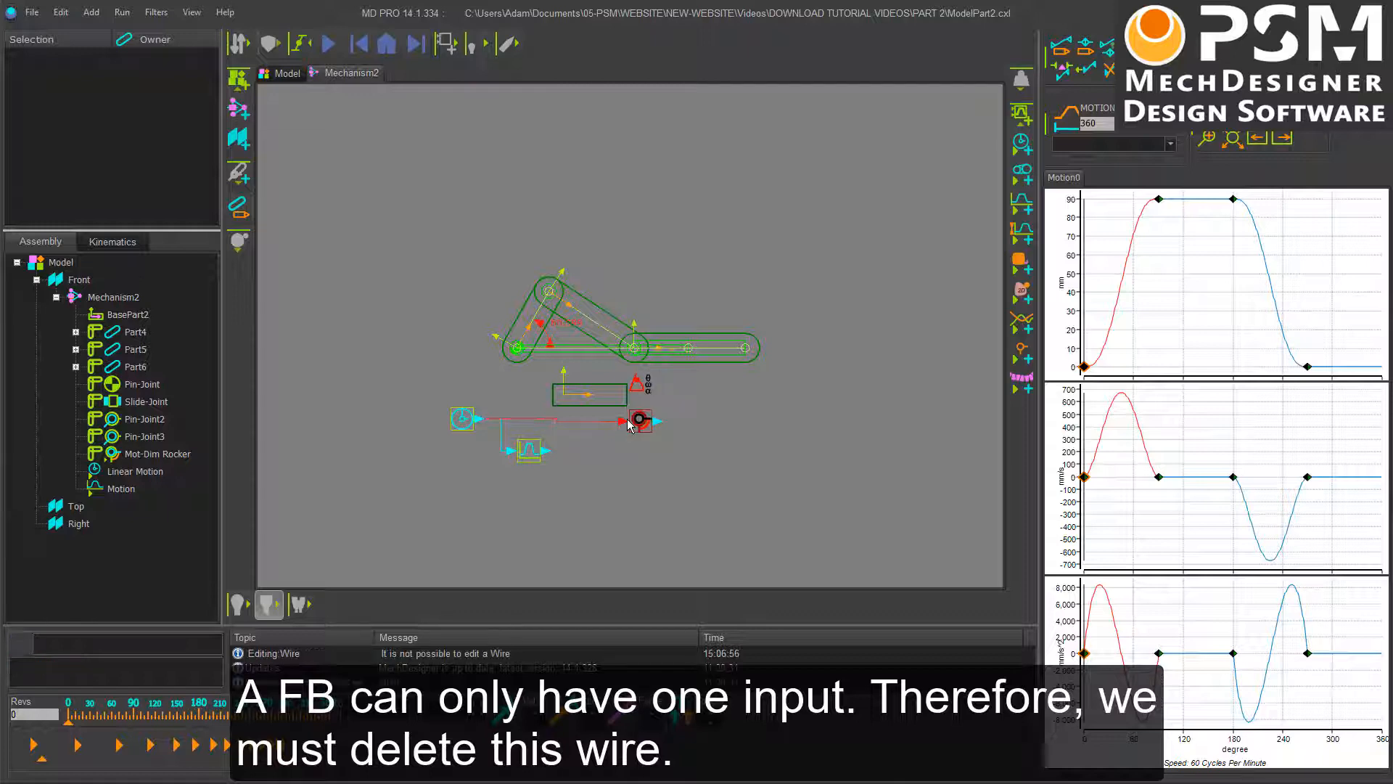
left_click(586, 425)
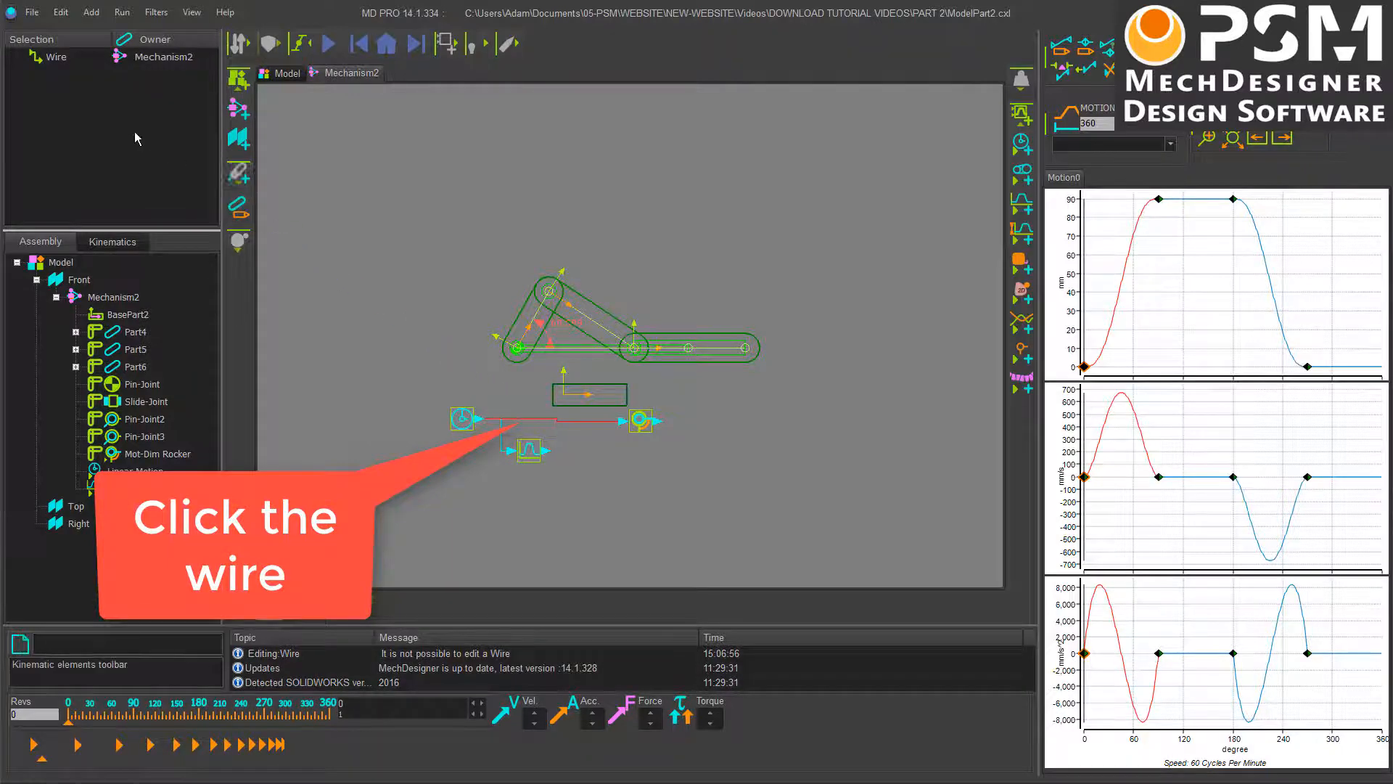
right_click(52, 61)
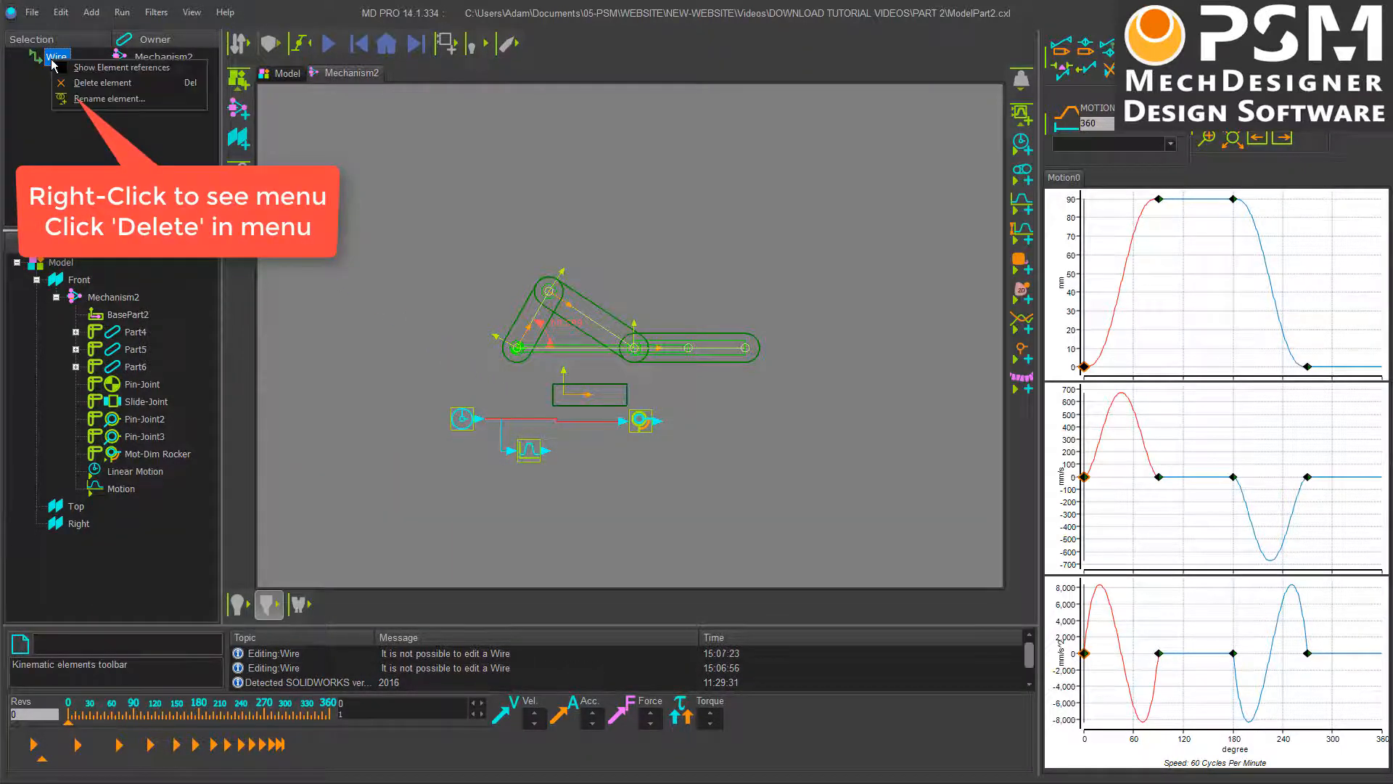
left_click(102, 88)
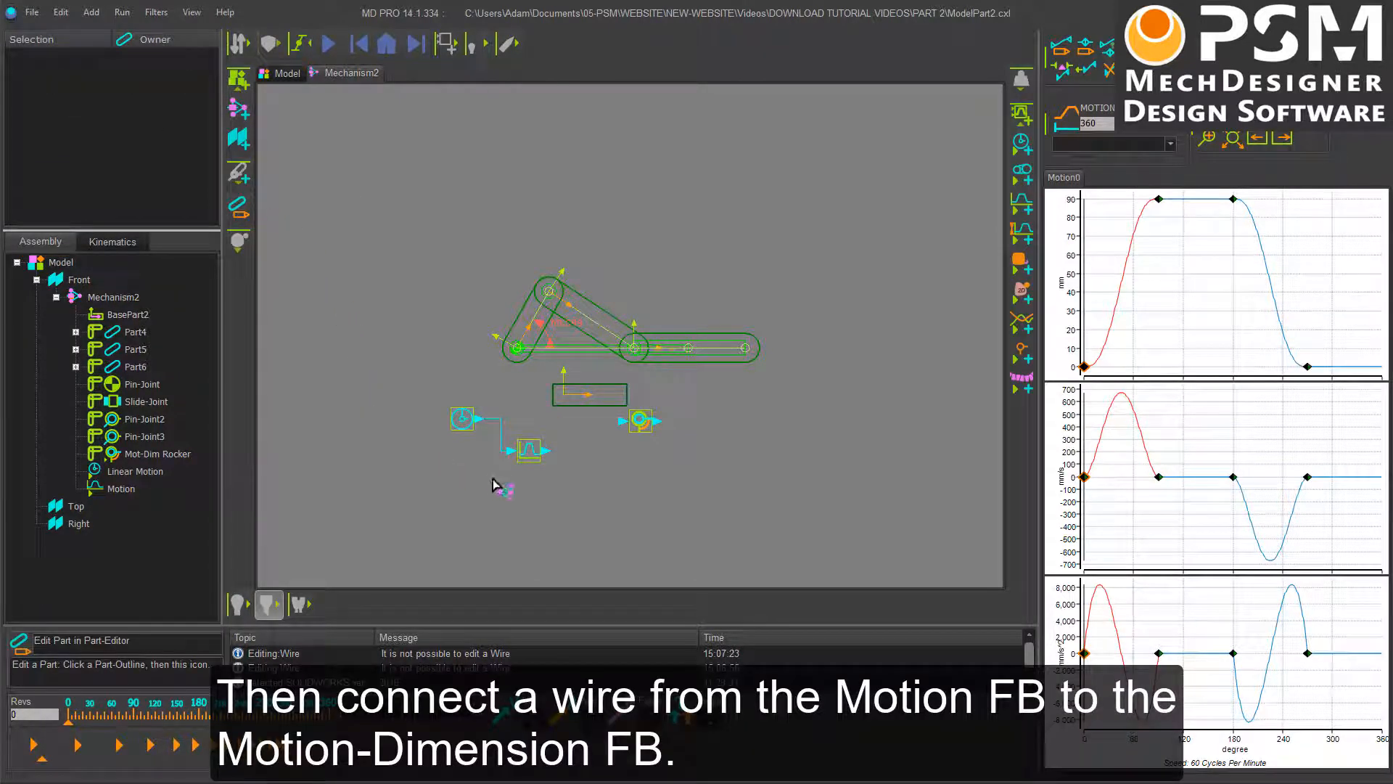
Wire the Motion FB's output to the Motion-Dimension FB's input and cycle the mechanism to check the crank's motion.
mouse_move(550, 453)
left_mouse_down()
mouse_move(583, 458)
mouse_move(624, 426)
left_mouse_up()
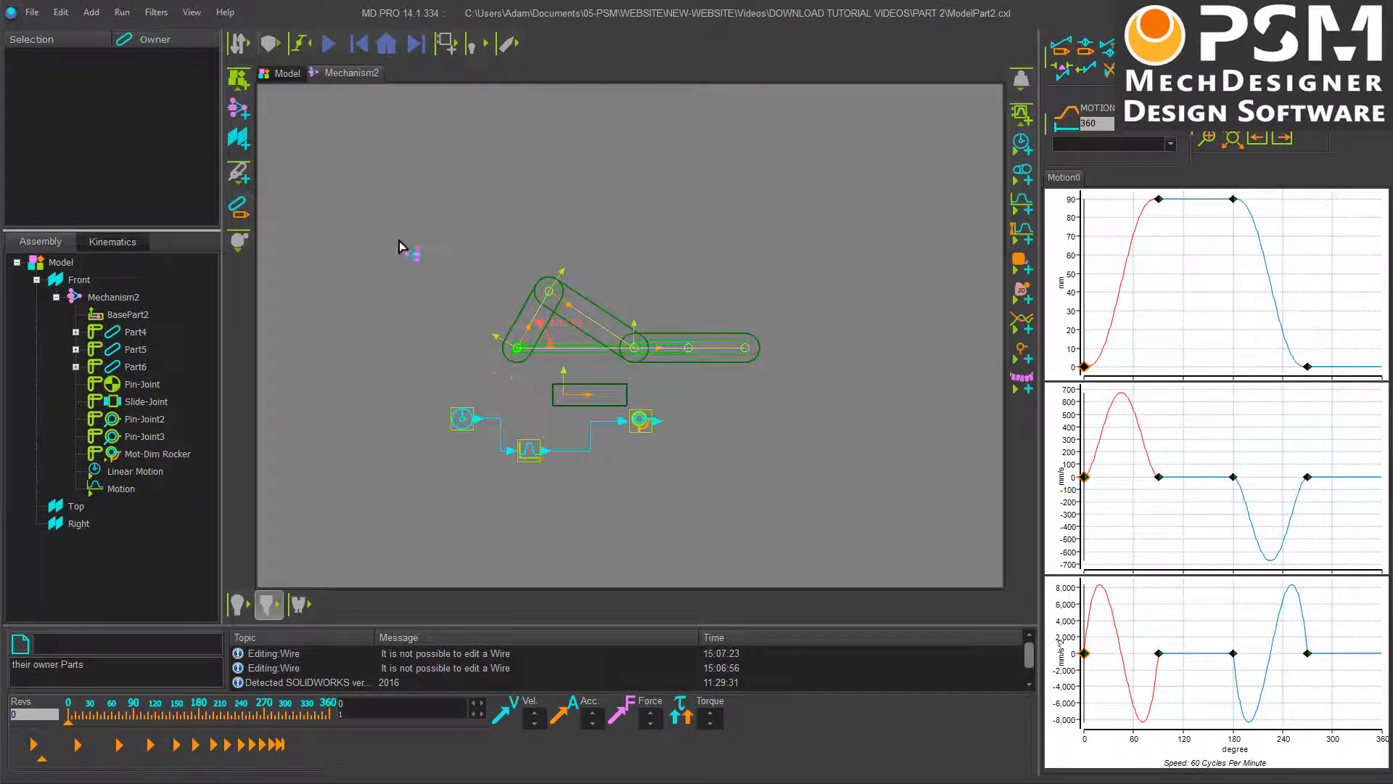
left_click(336, 56)
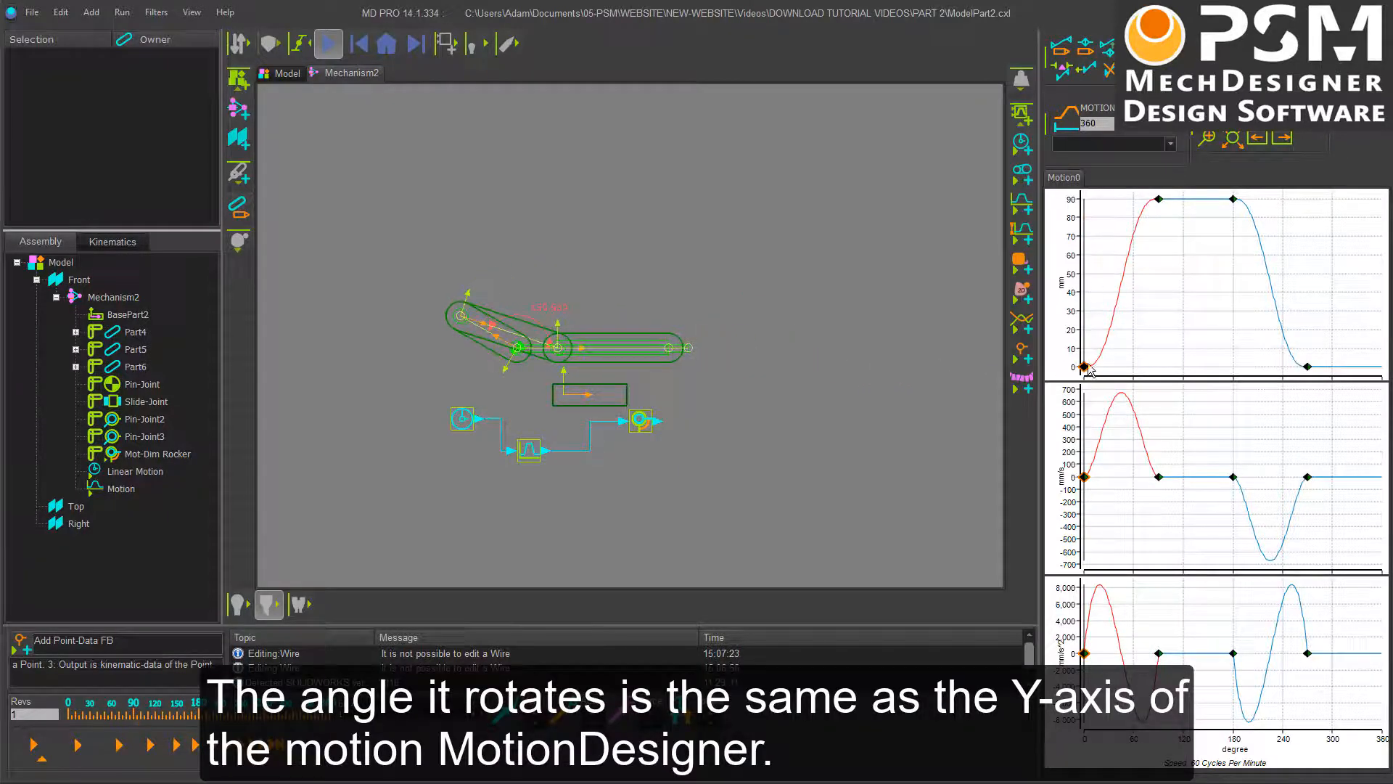
left_click(1023, 377)
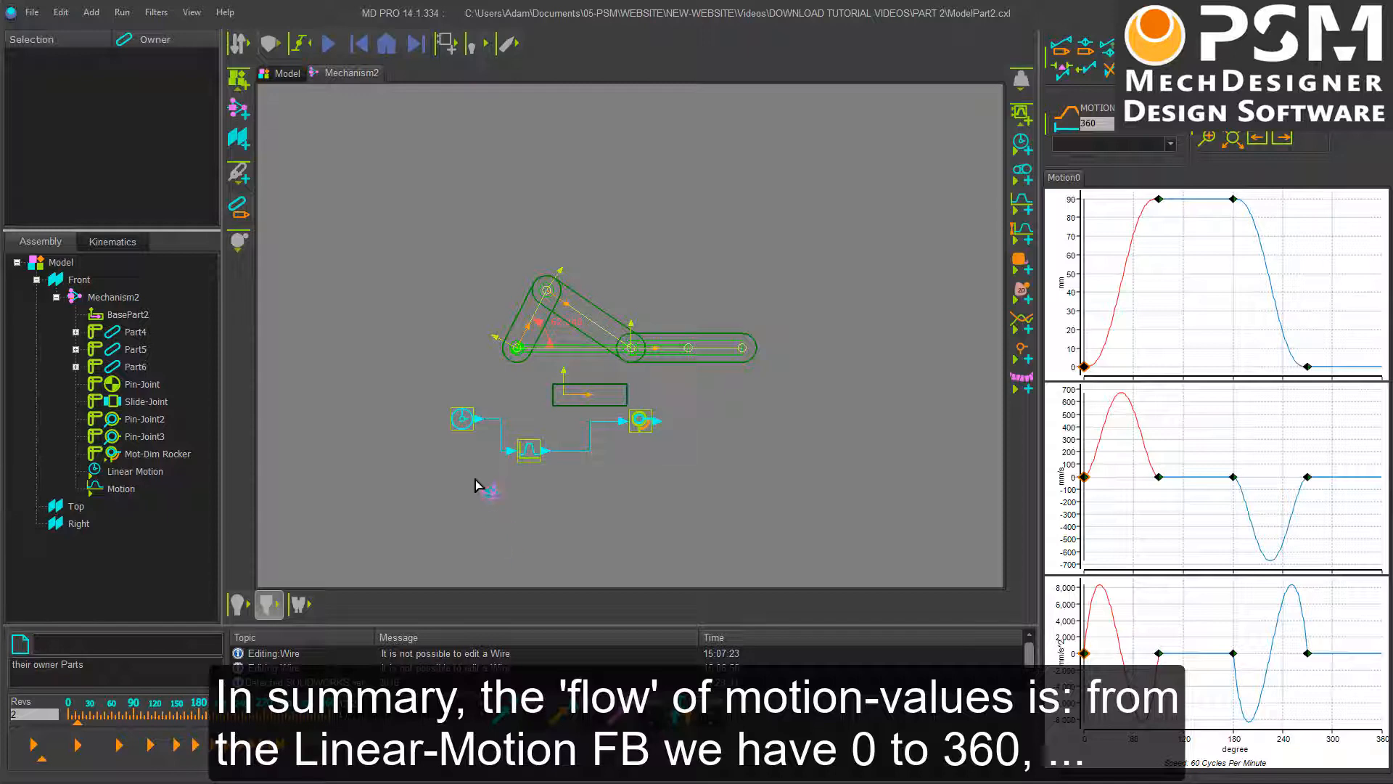
Move the Linear-Motion FB to the left, farther away from the Motion FB.
left_click_drag(464, 430, 420, 433)
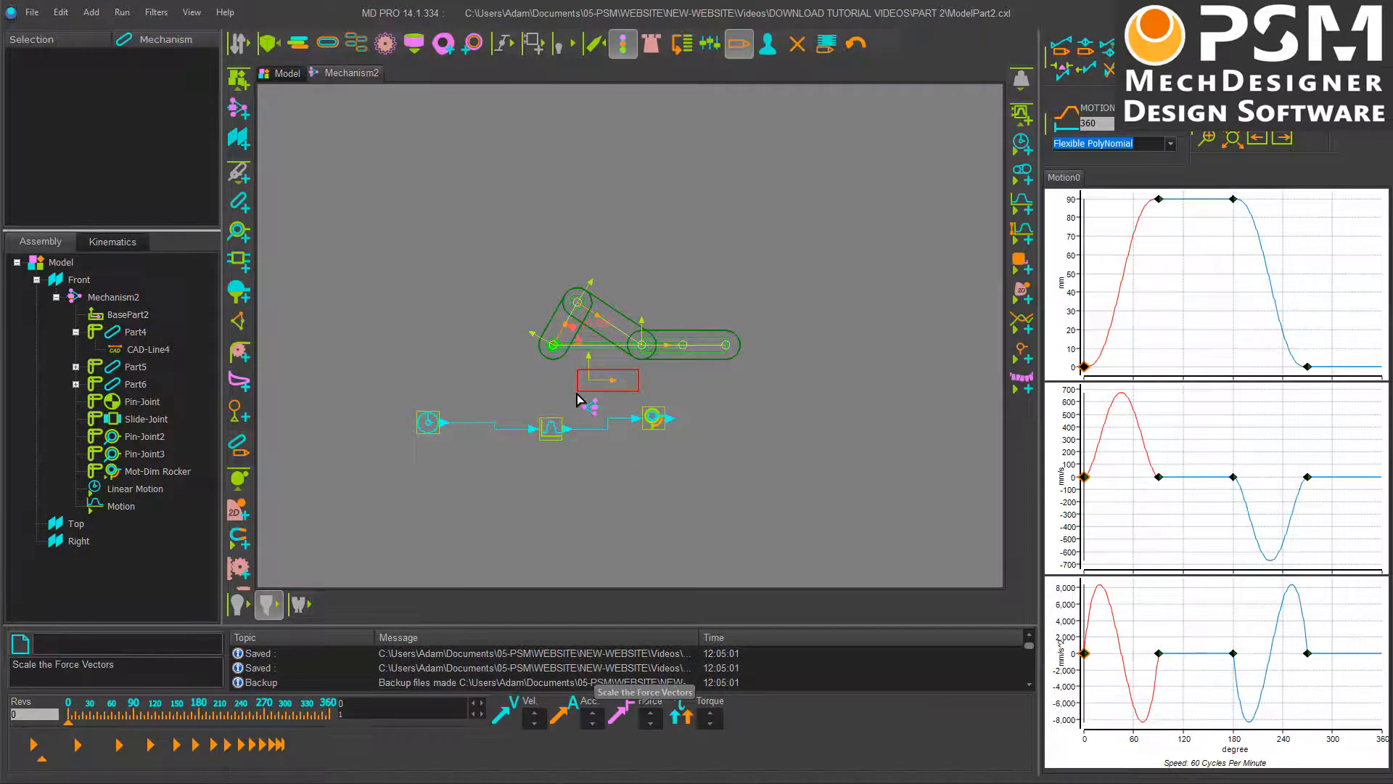
Select the Base-Part outline and open BasePart2 for editing in the Part-Editor.
left_click(584, 391)
left_click(239, 203)
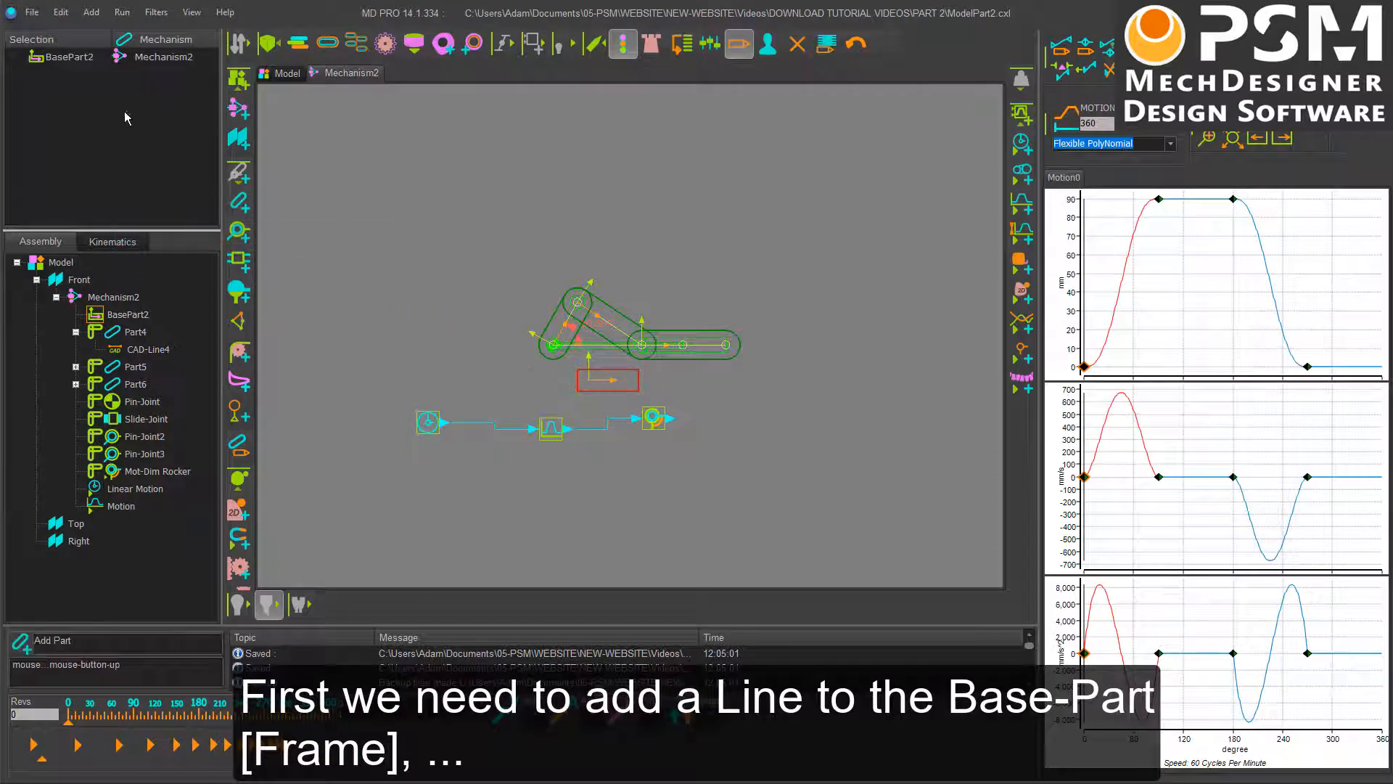
left_click(64, 58)
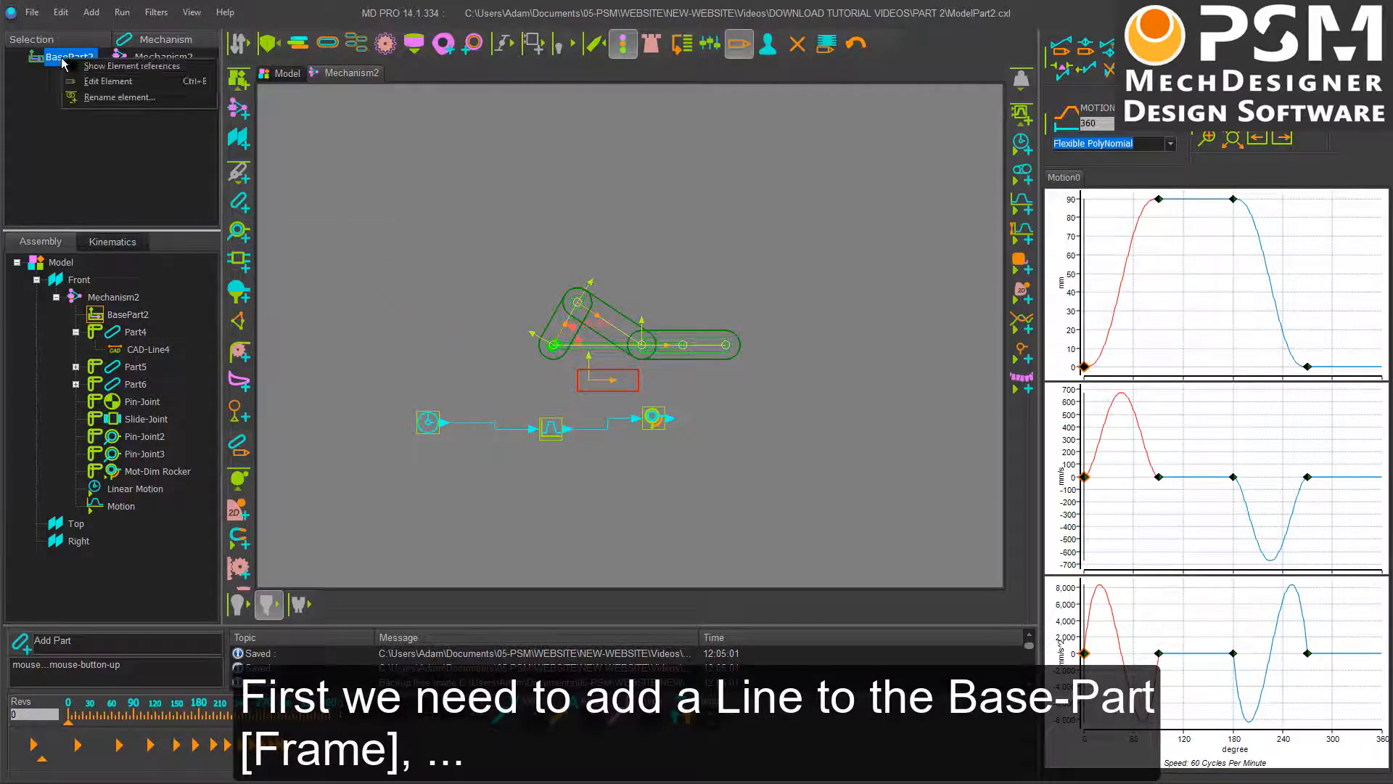
double_click(64, 57)
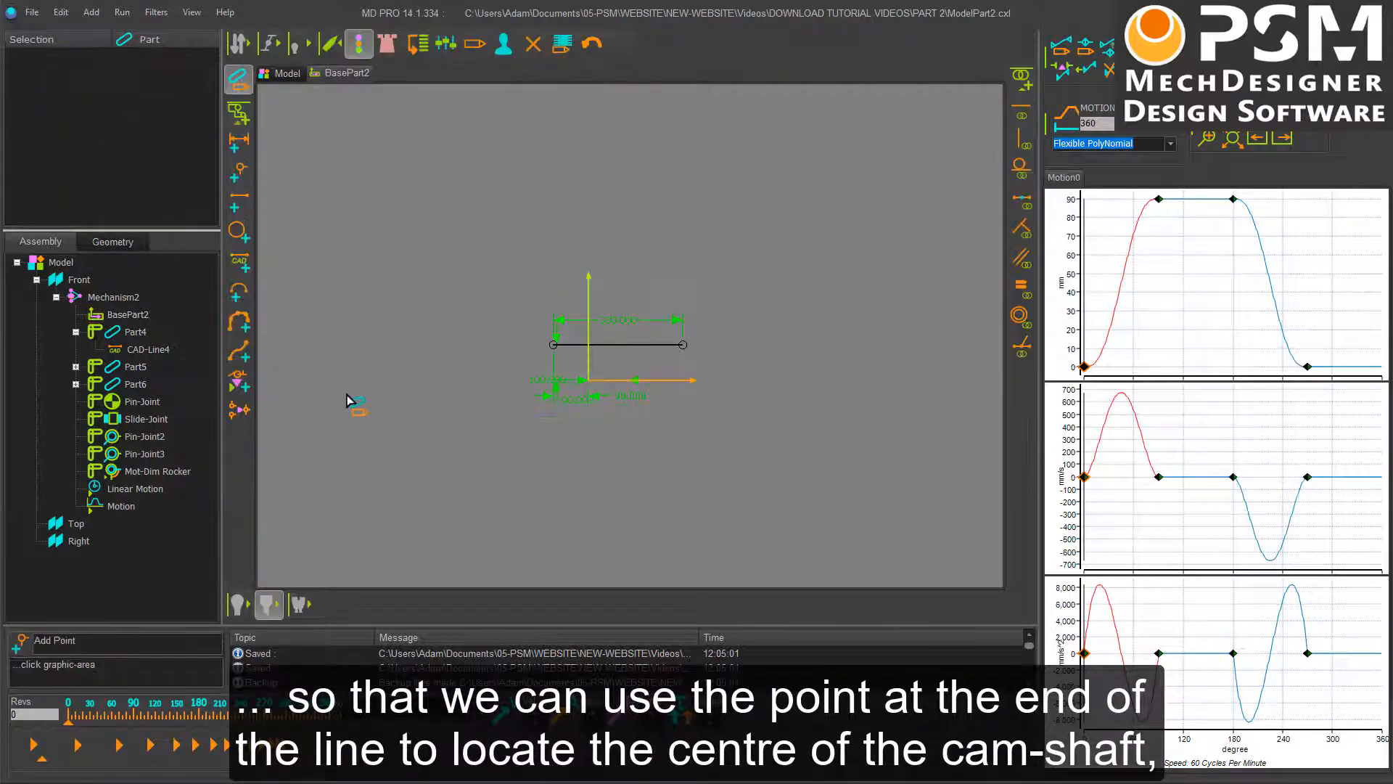
Draw a short line with its left end about 346 mm left of and 224 mm below the origin, and constrain it horizontal.
left_click(240, 200)
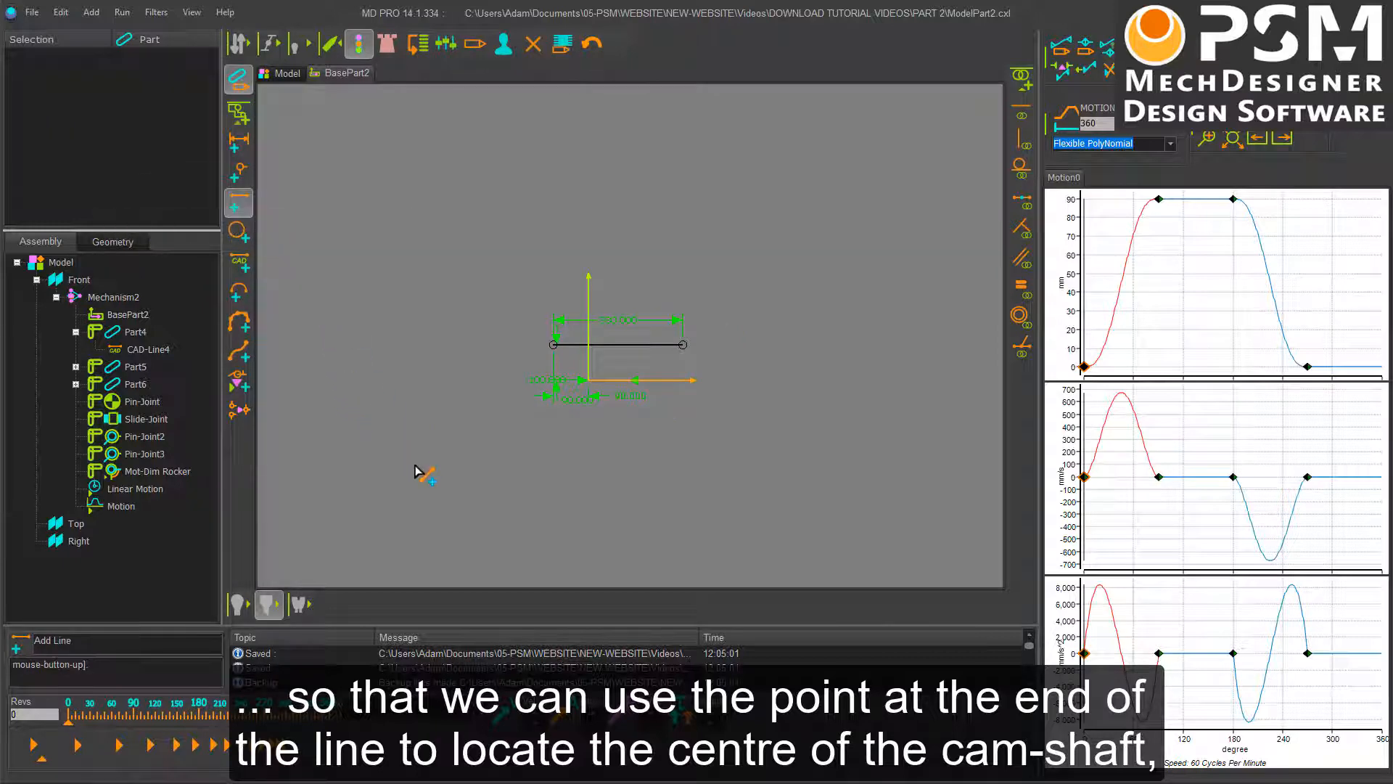
left_click_drag(452, 470, 507, 468)
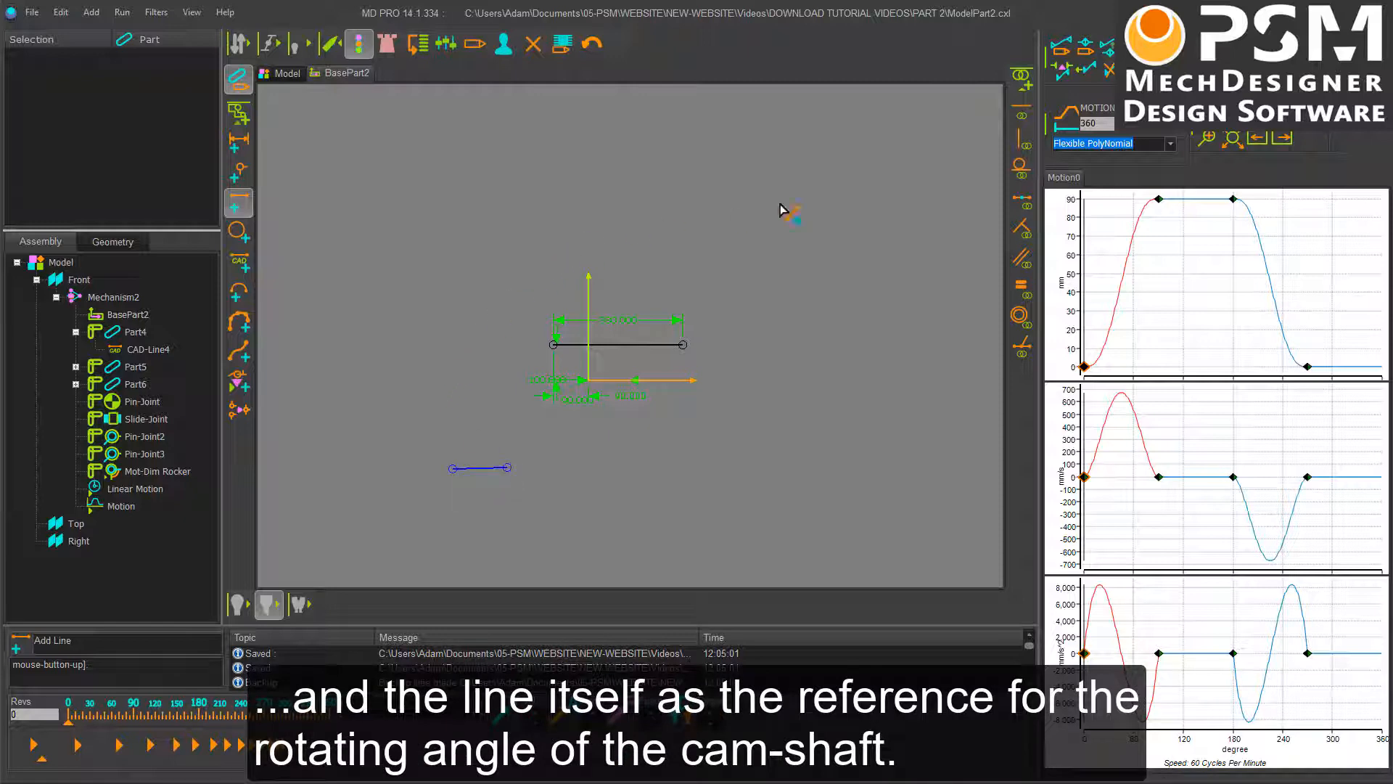
left_click(1021, 115)
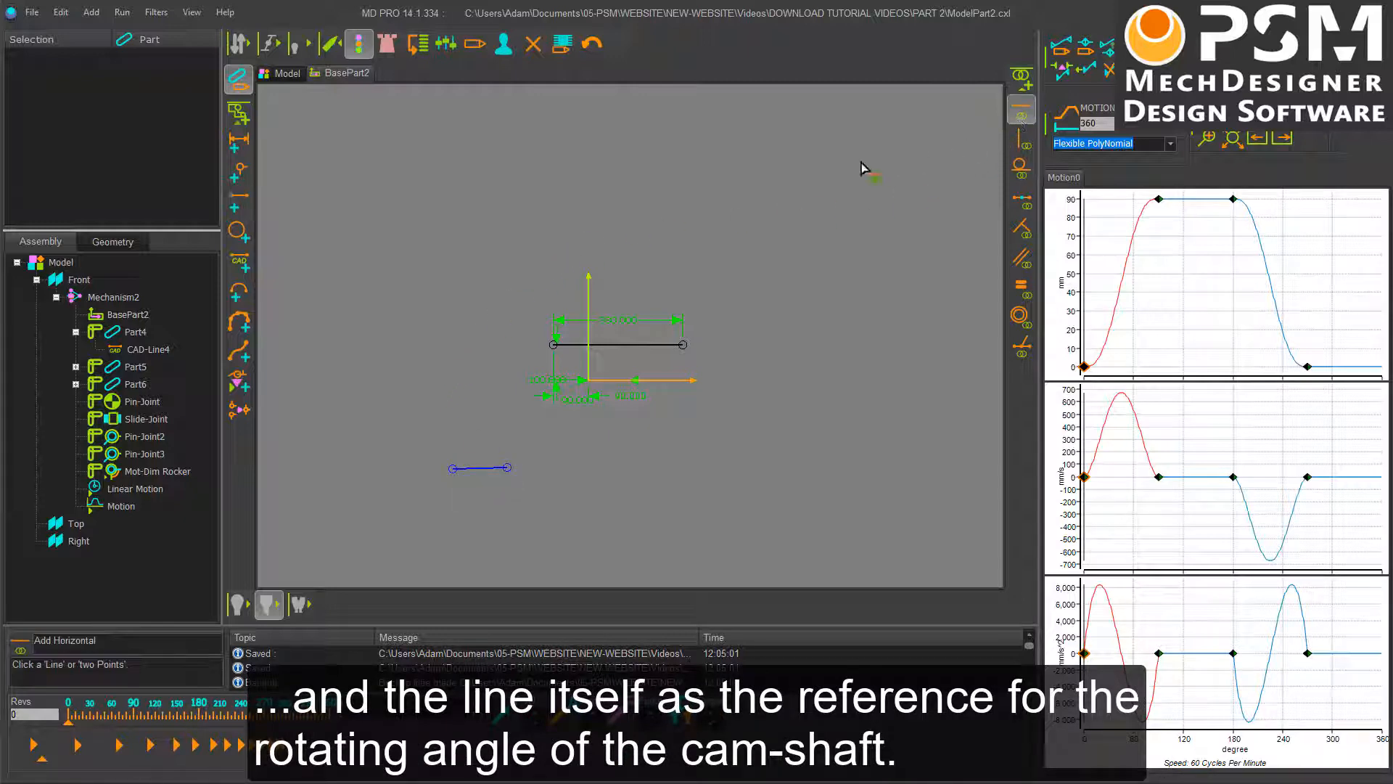
left_click(496, 467)
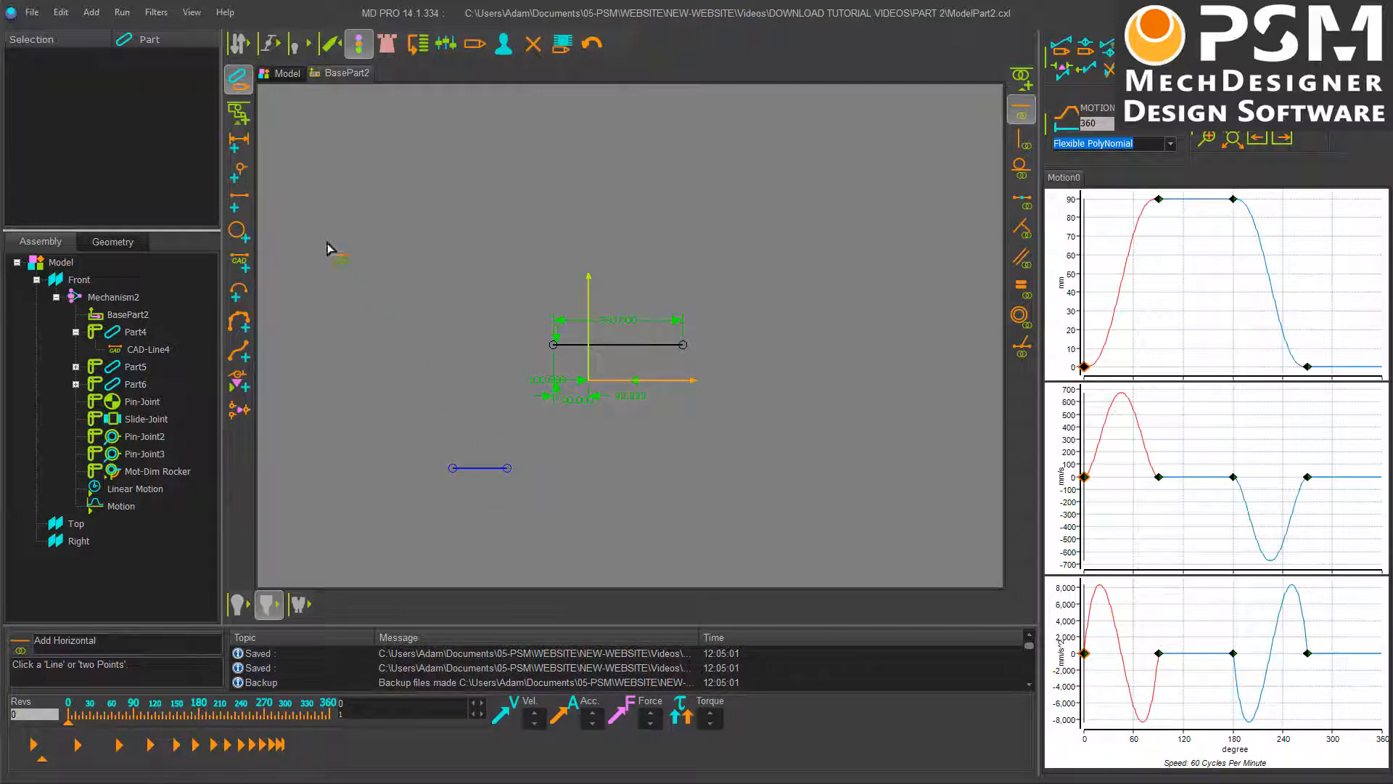
Dimension the new line's left endpoint from the vertical axis and set the distance to 300 mm.
left_click(240, 172)
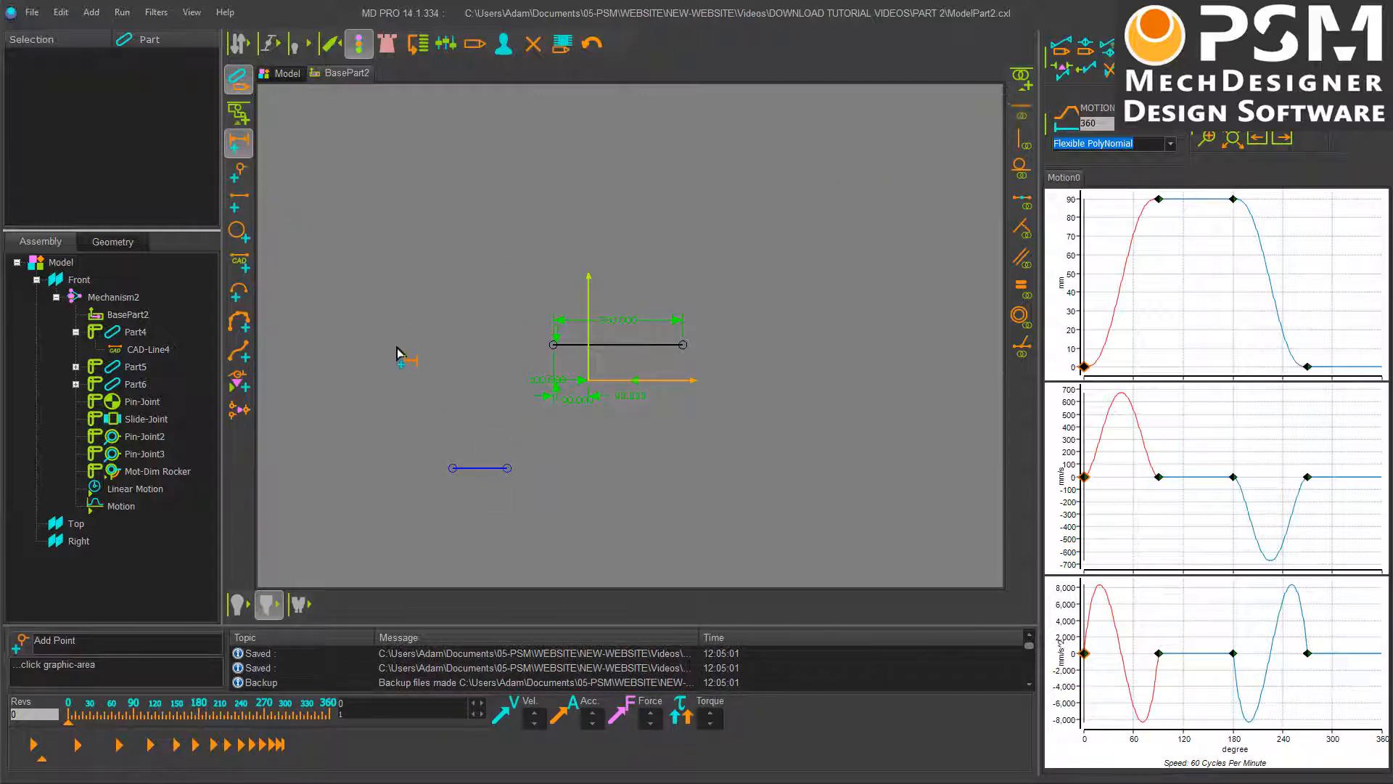
left_click(452, 468)
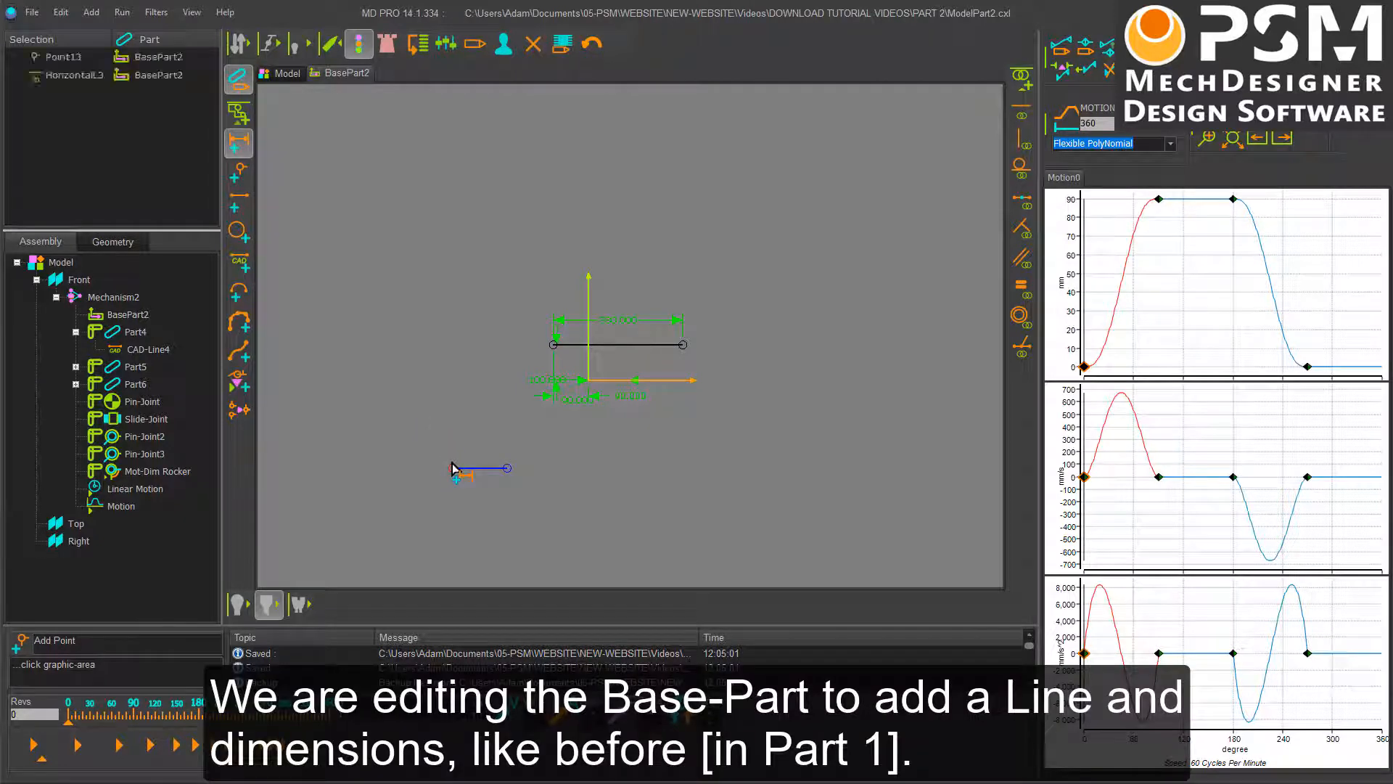
left_click(589, 301)
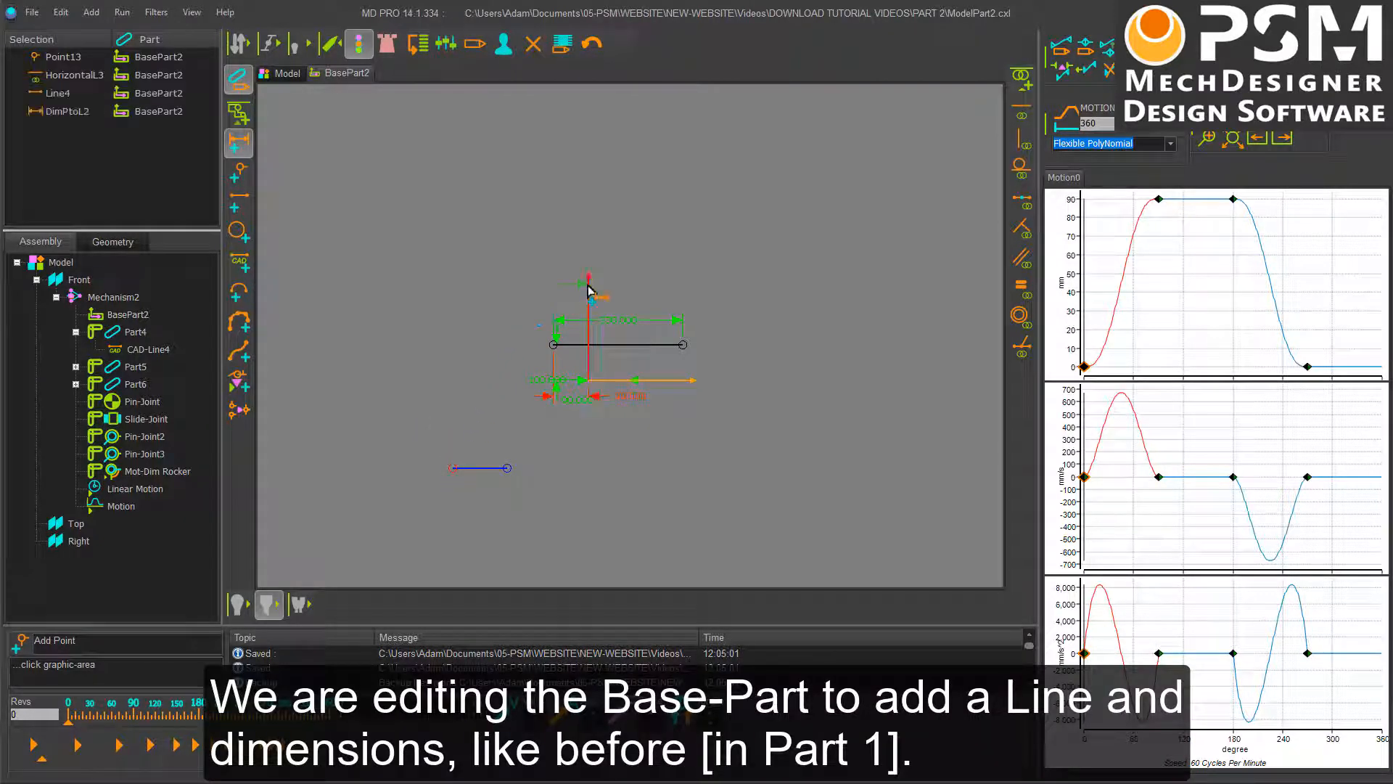
left_click(518, 498)
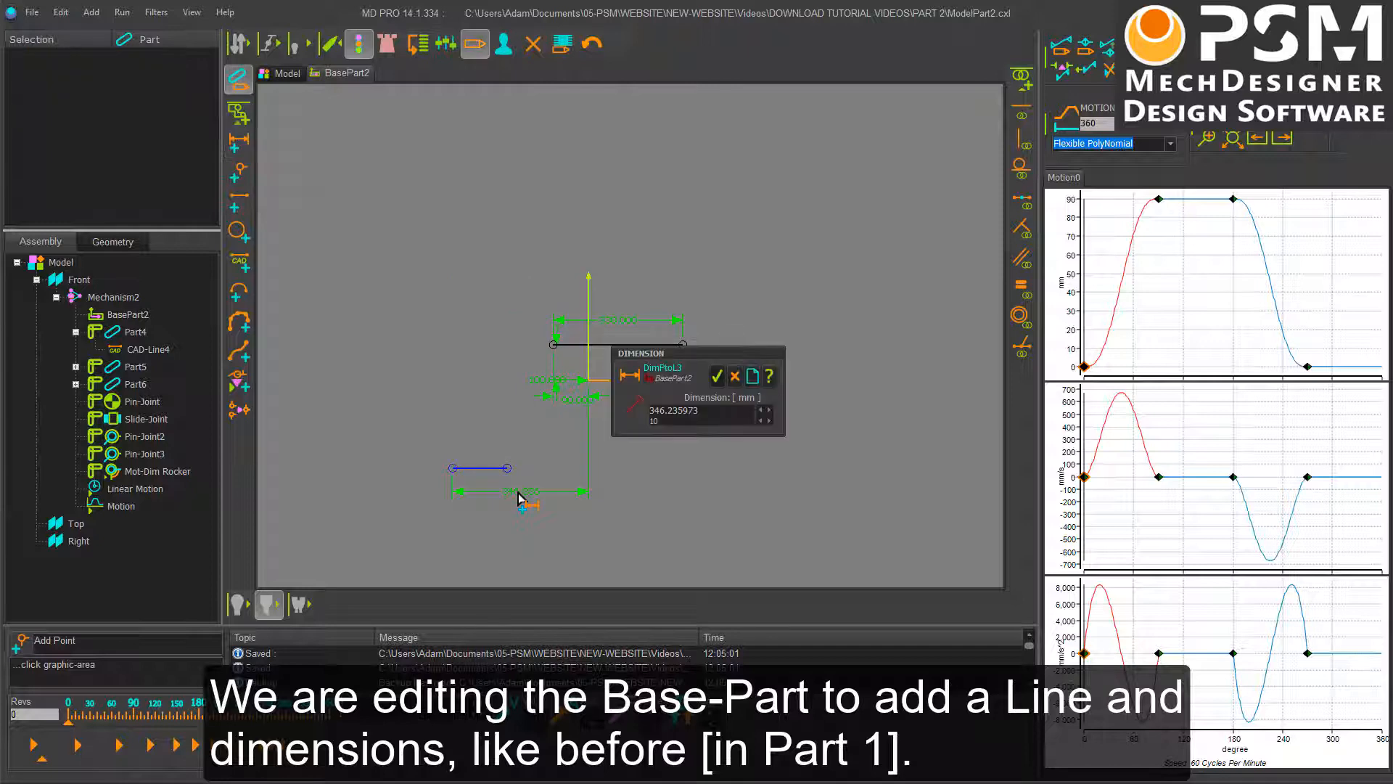
right_click(661, 411)
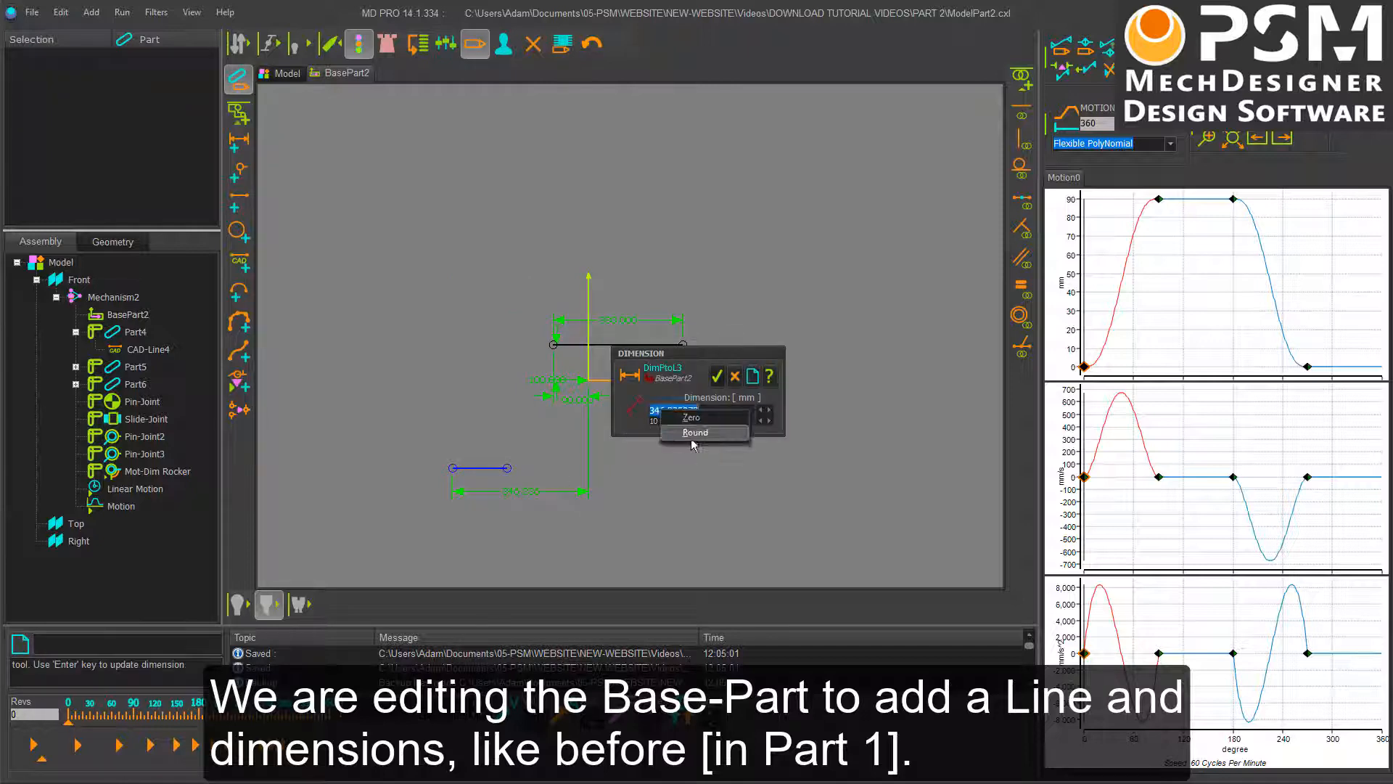
left_click(694, 436)
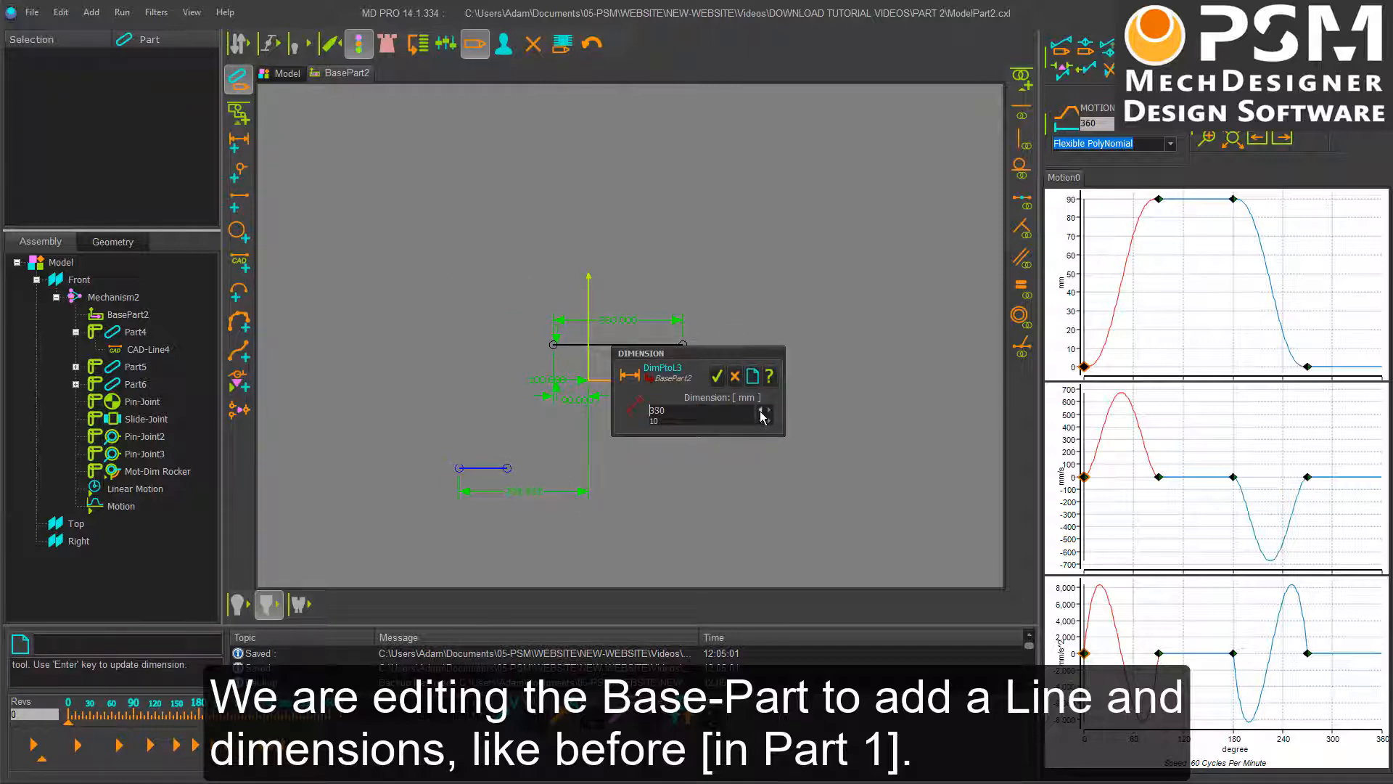
left_click(762, 412)
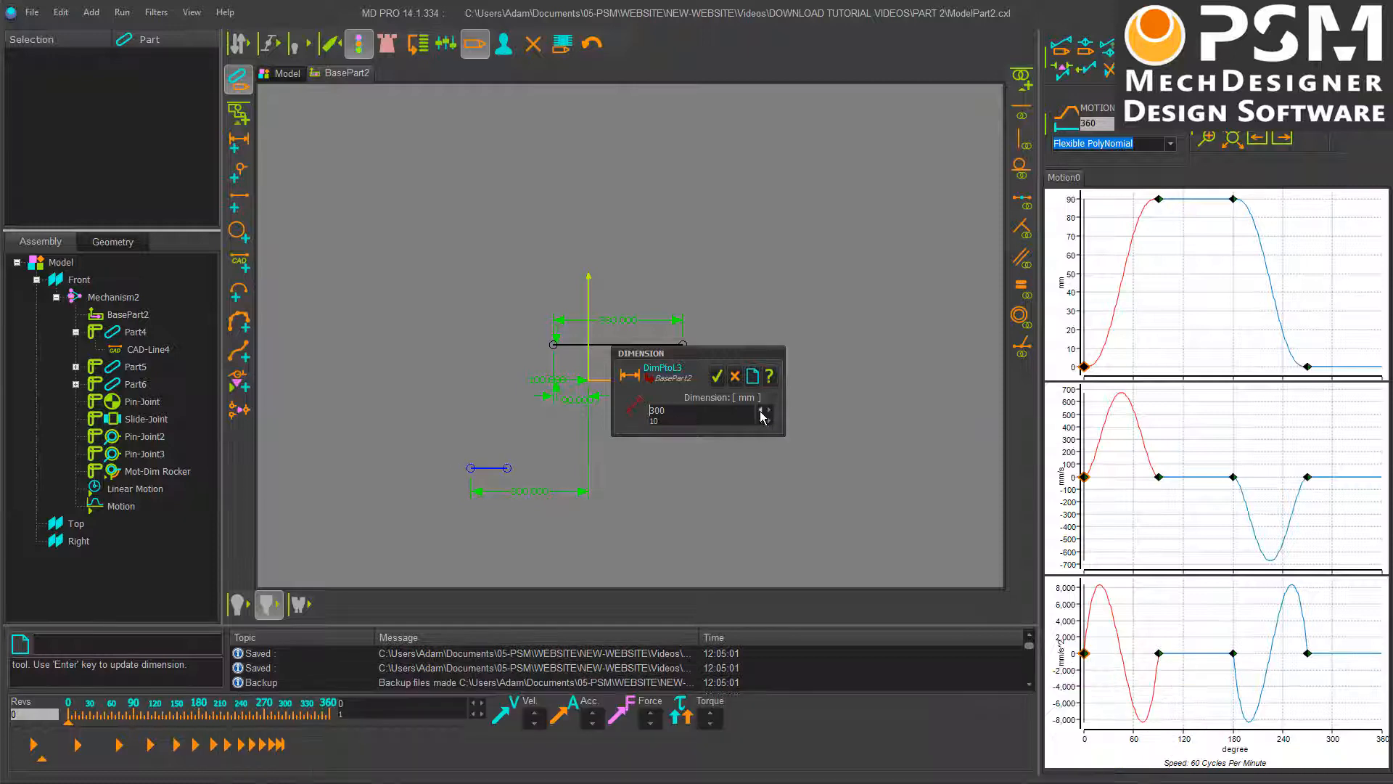
left_click(717, 376)
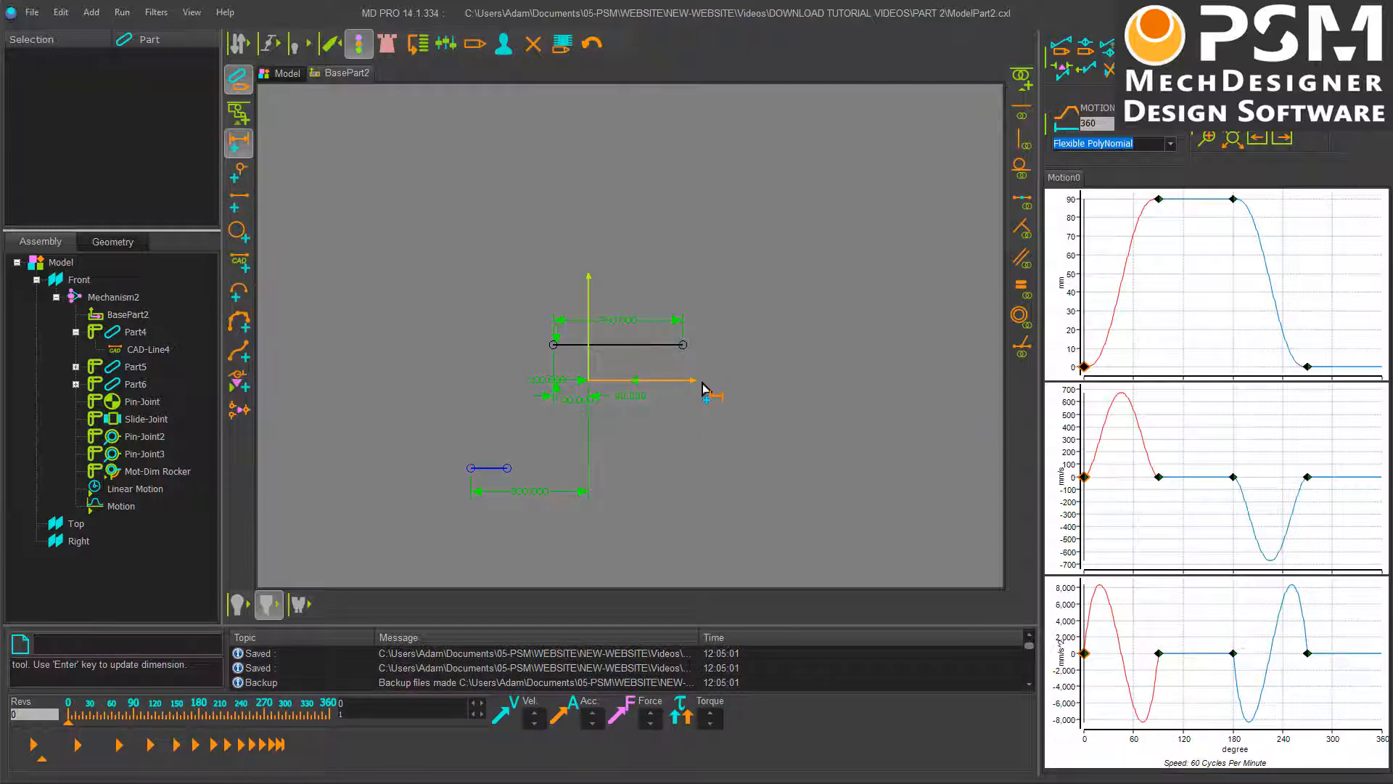
Dimension the new line's left endpoint from the horizontal axis and set the value to -280 mm.
left_click(471, 468)
left_click(615, 460)
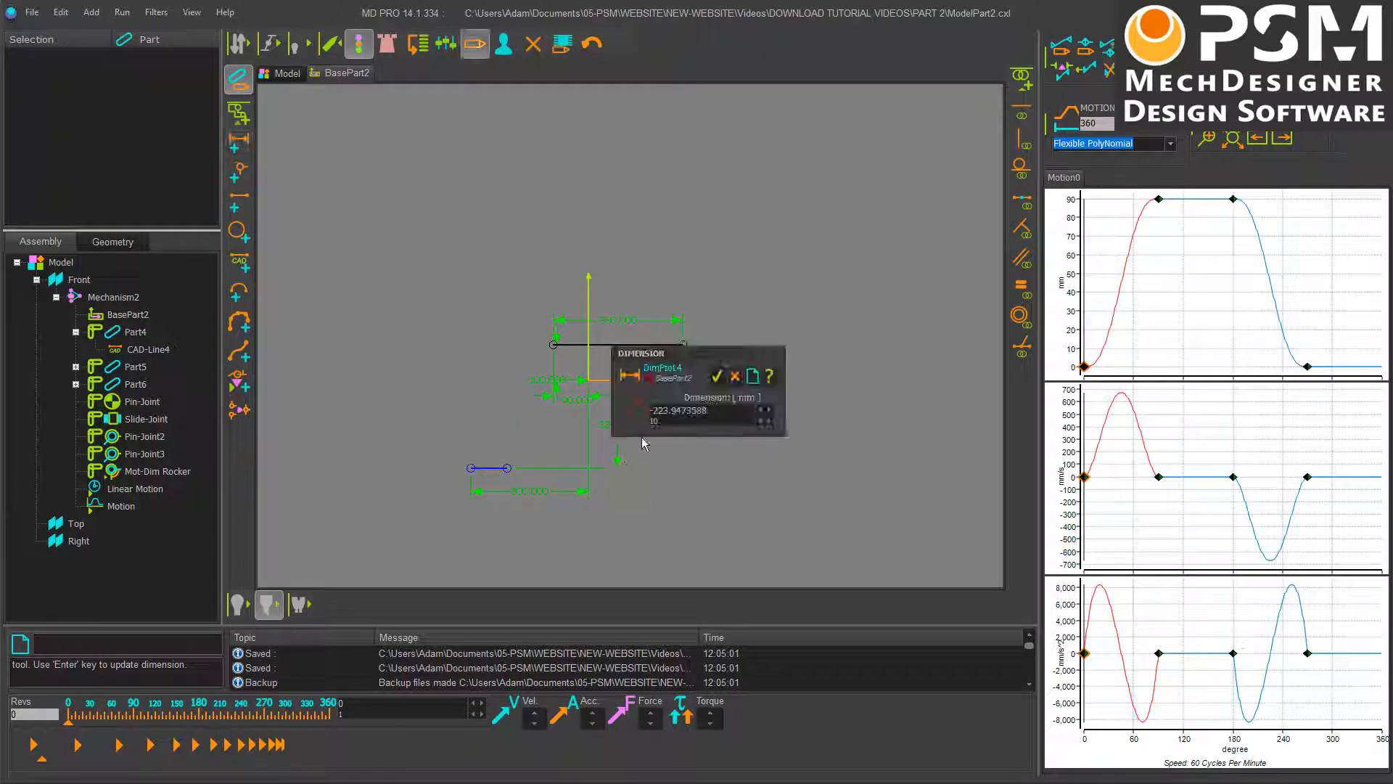
double_click(722, 417)
type("-220")
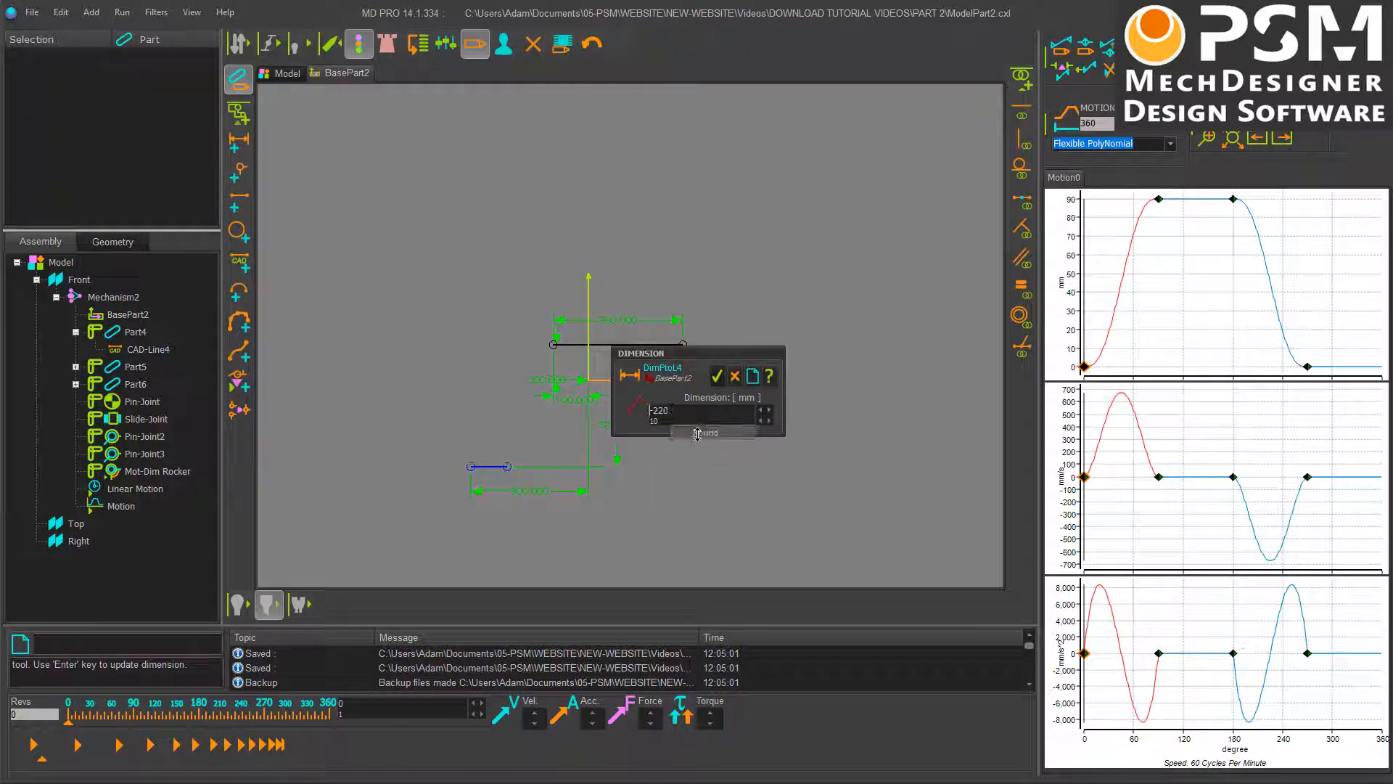
left_click(761, 412)
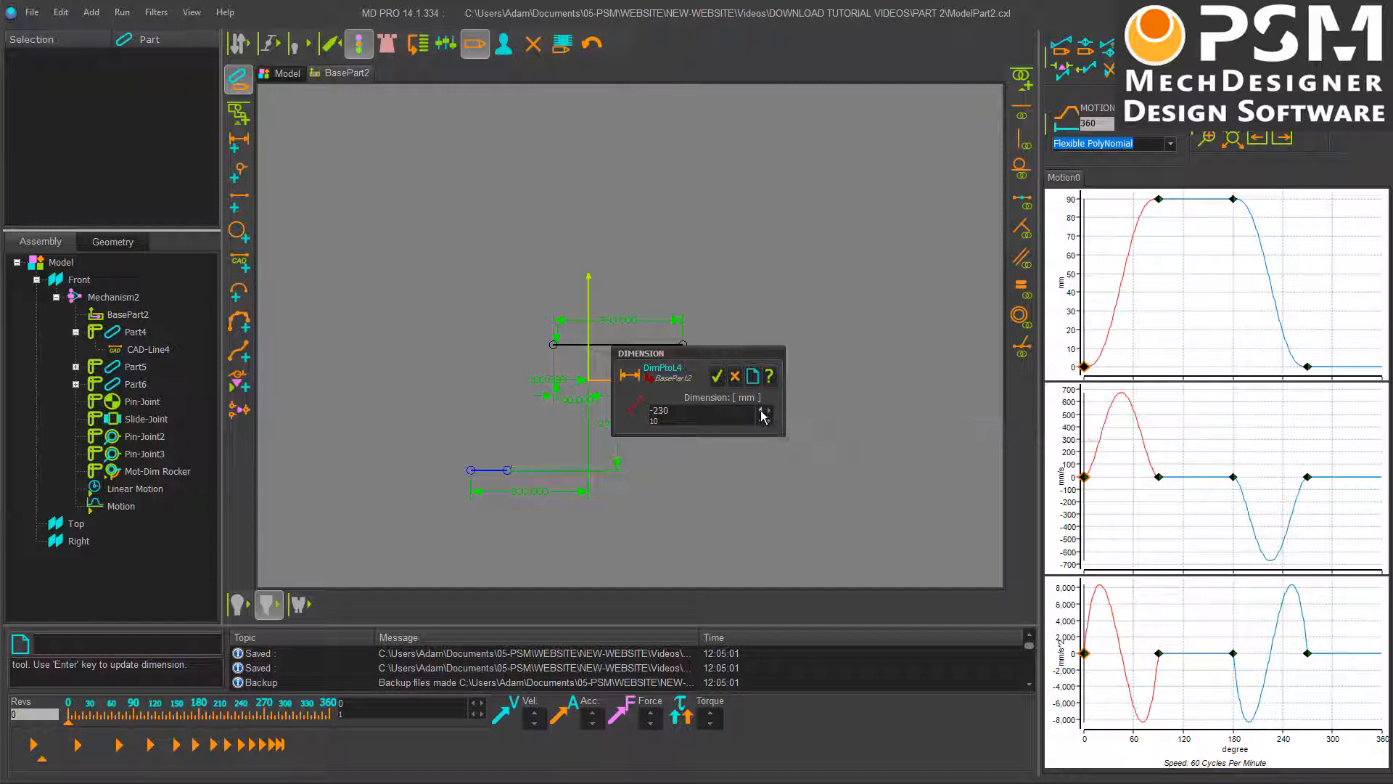
left_click(761, 412)
left_click(761, 412)
left_click(761, 412)
left_click(762, 412)
left_click(761, 412)
left_click(717, 376)
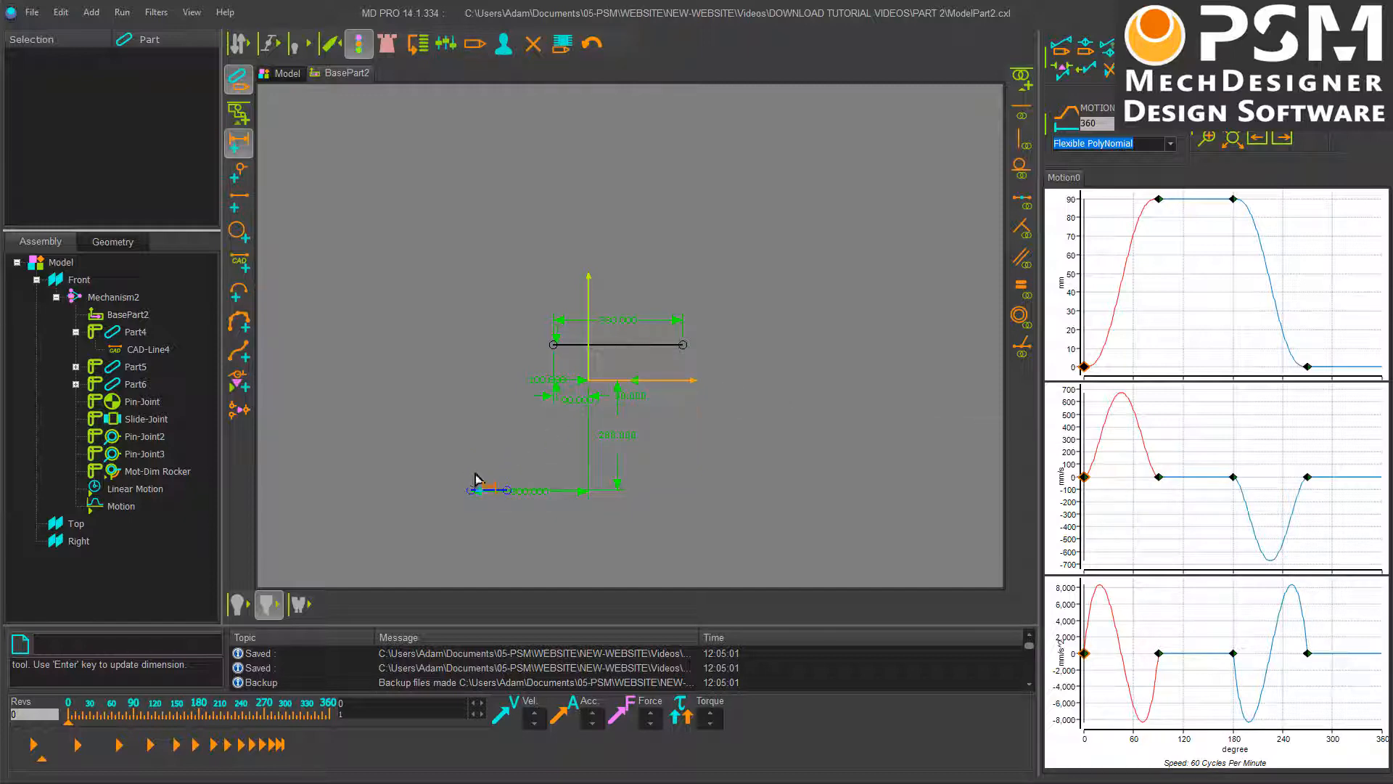
Dimension the new line's length, set it to 100 mm, and exit the Part-Editor.
left_click(493, 490)
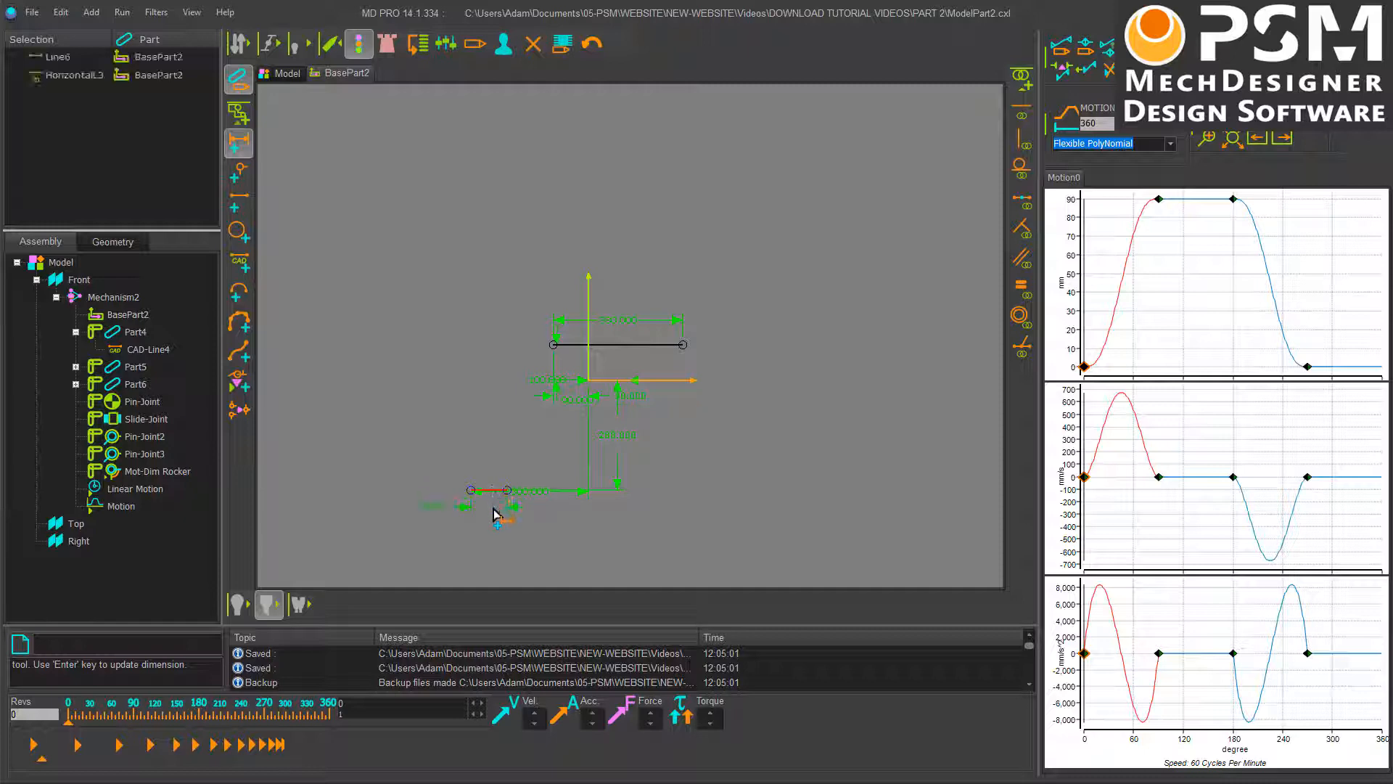
left_click(493, 513)
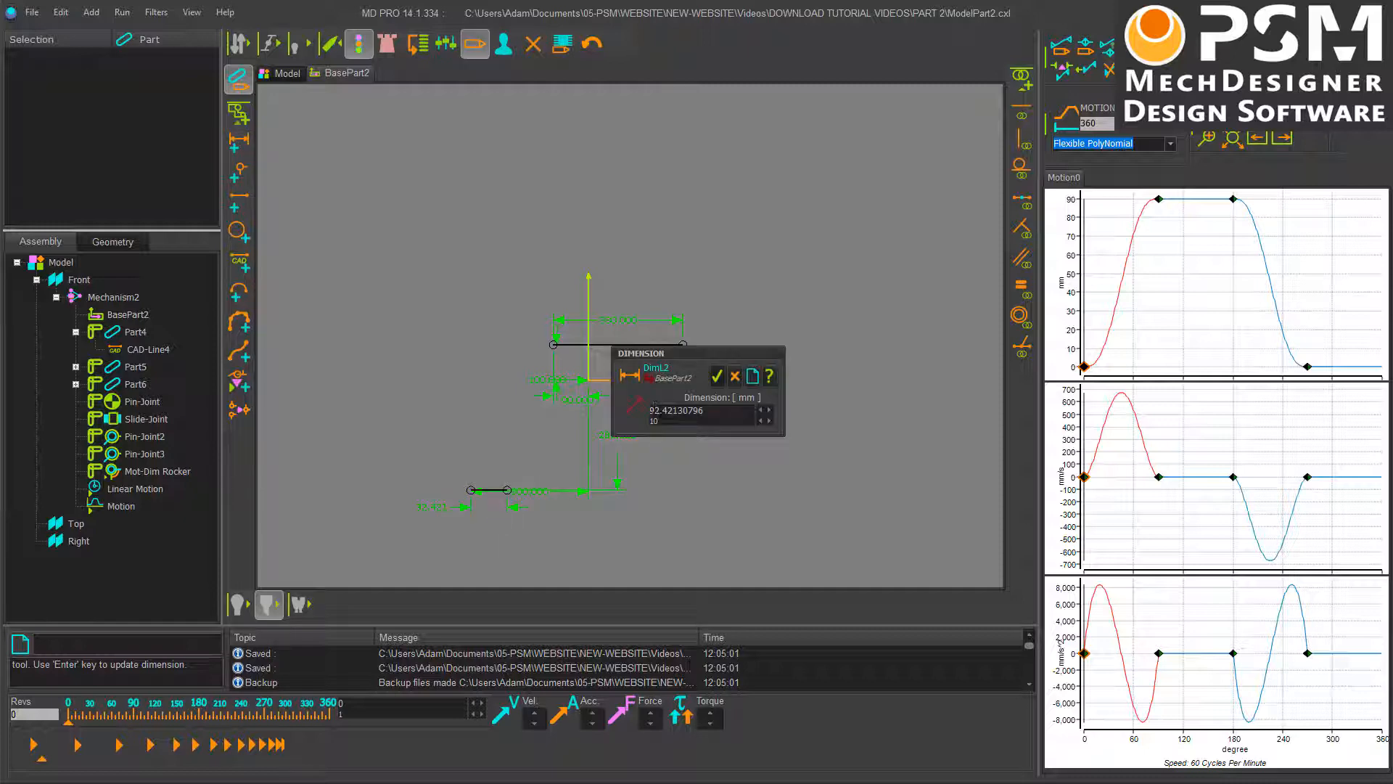
right_click(660, 413)
left_click(724, 434)
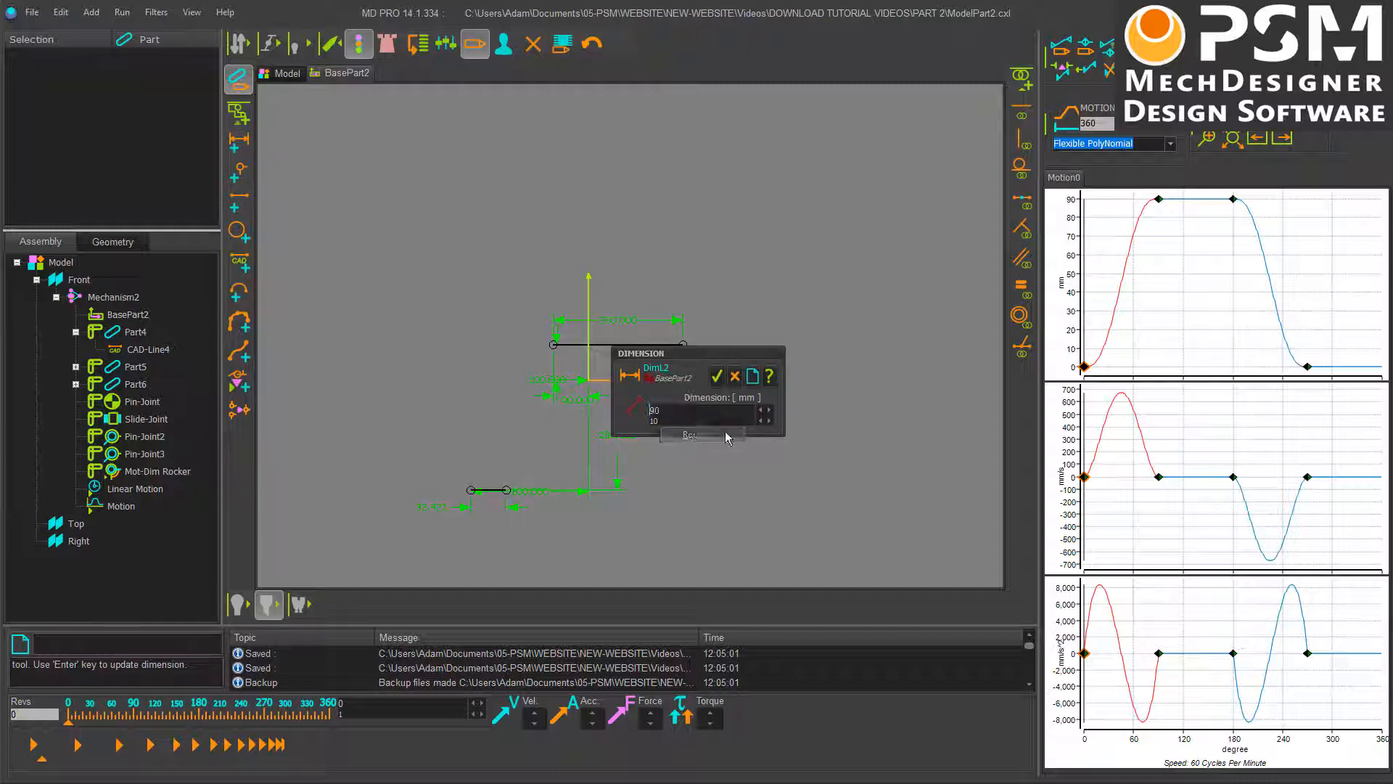
left_click(768, 412)
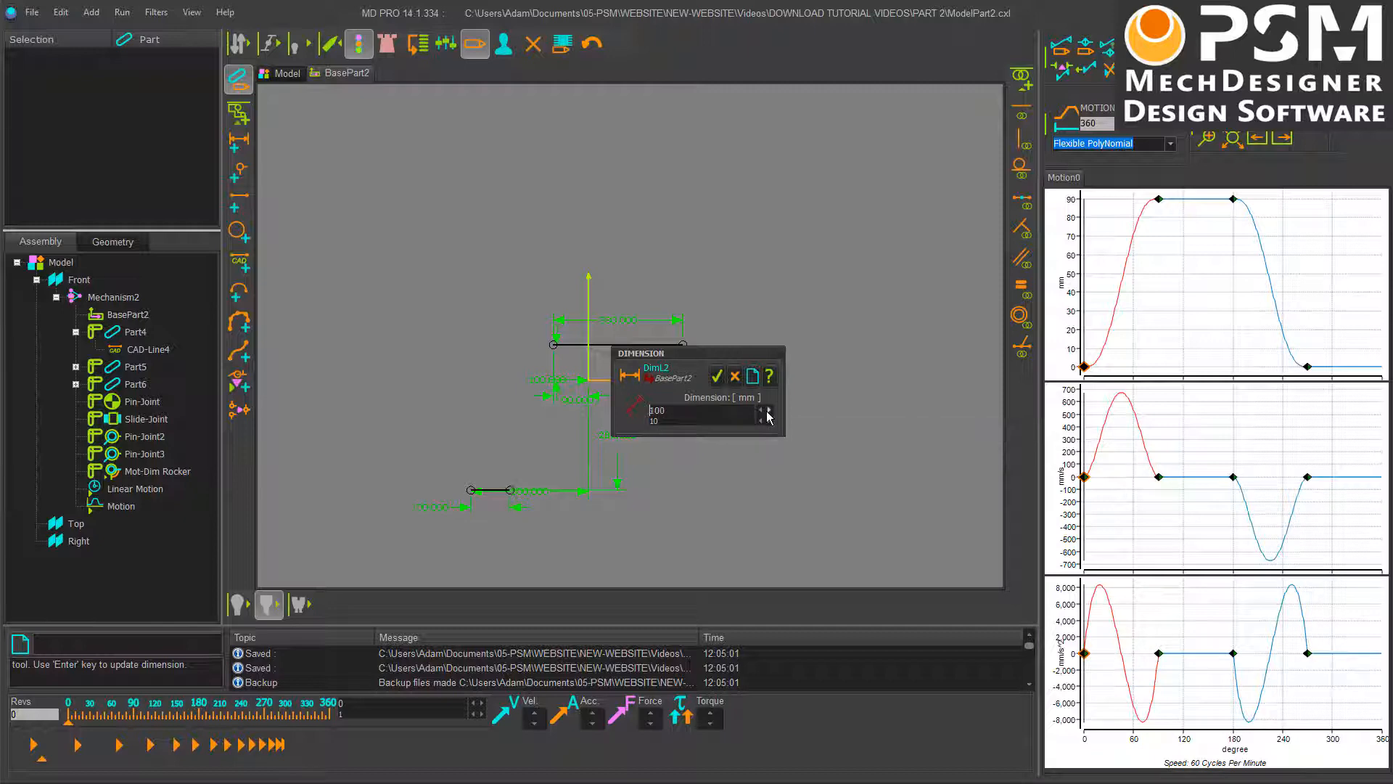
left_click(716, 379)
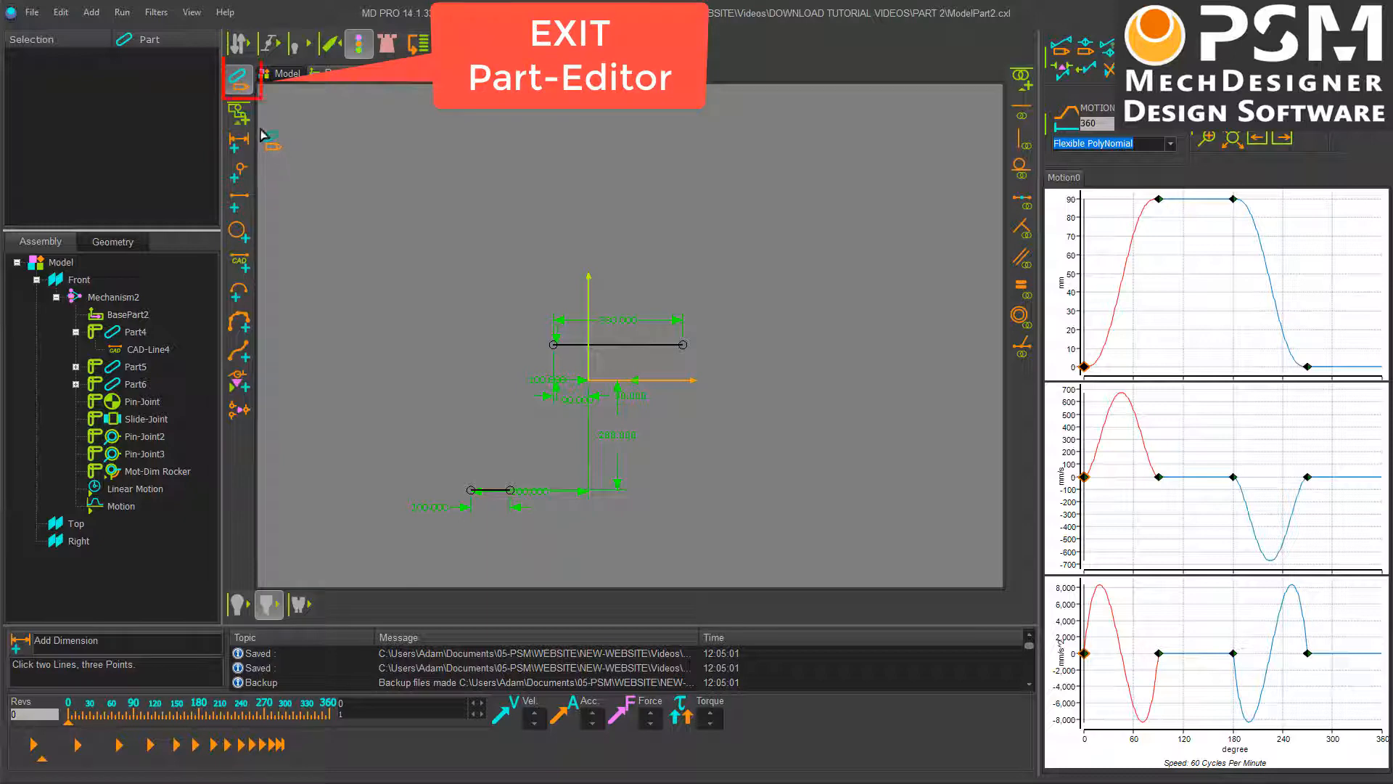
left_click(250, 90)
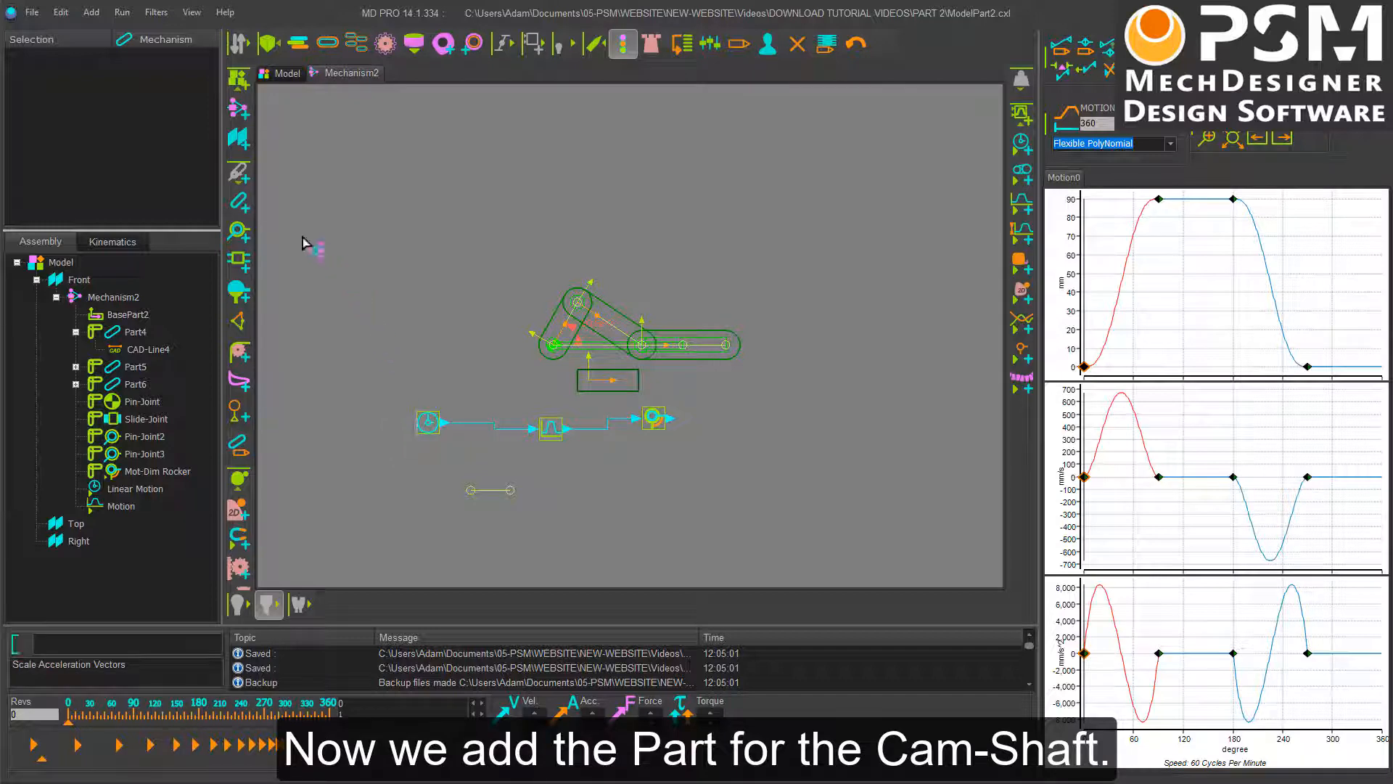
Add a part above the new base-part line for the cam-shaft and pin-joint its lower end to the line's left endpoint.
left_click(245, 208)
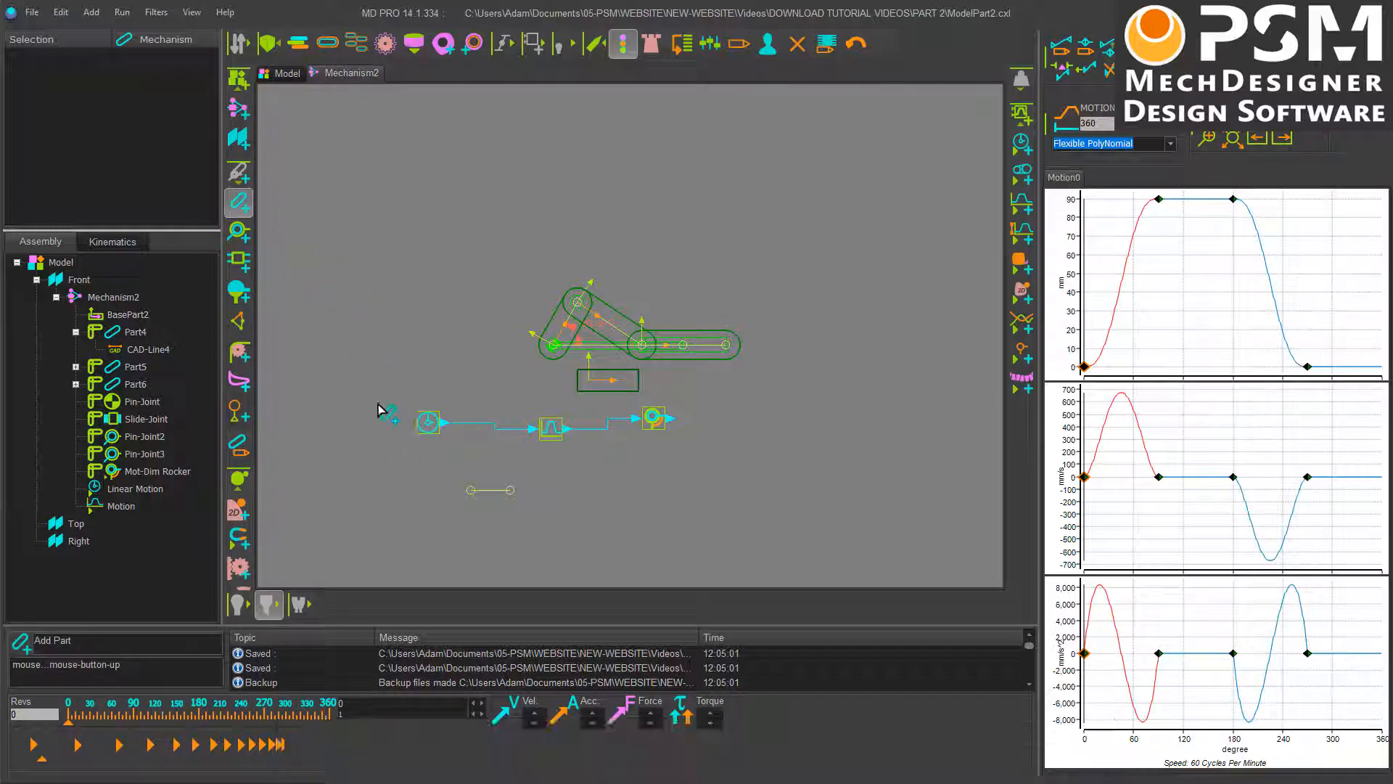
left_click_drag(484, 439, 499, 411)
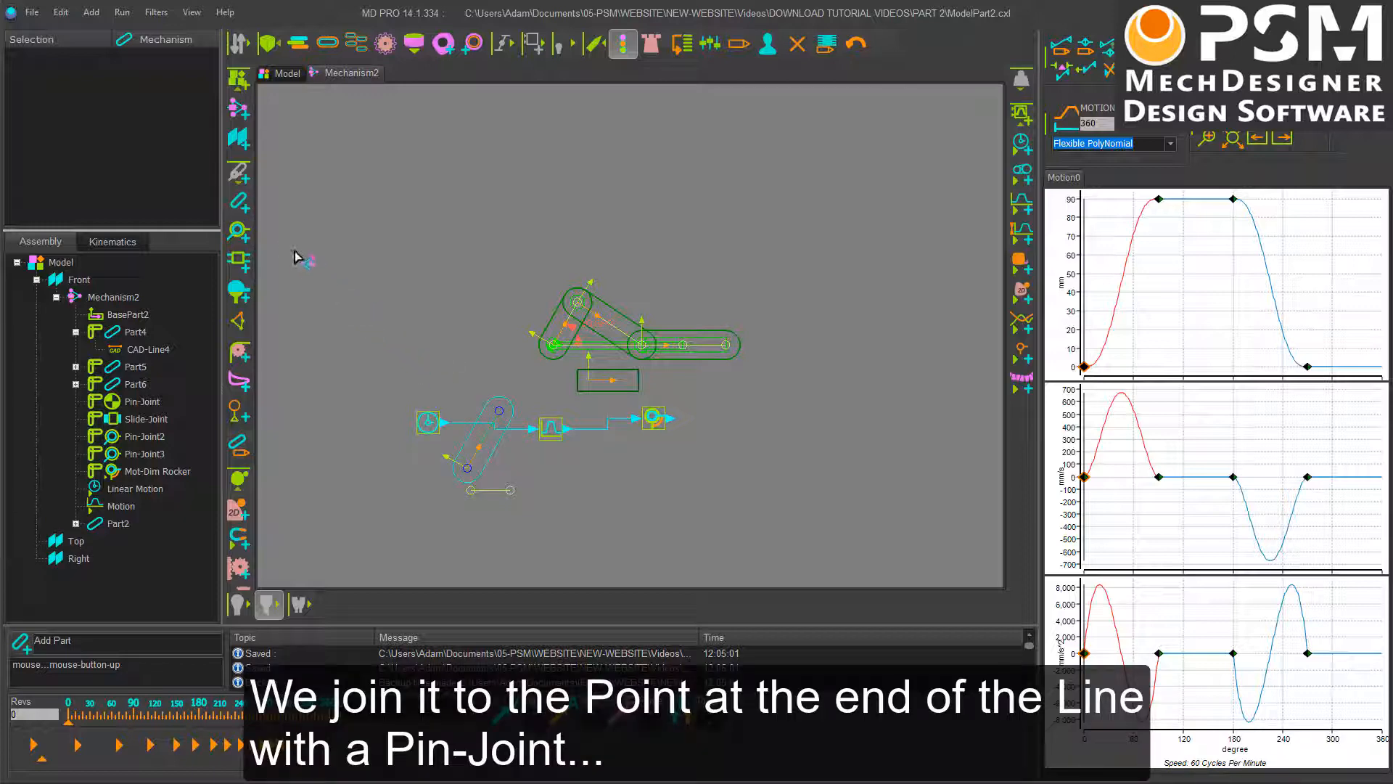
left_click(250, 243)
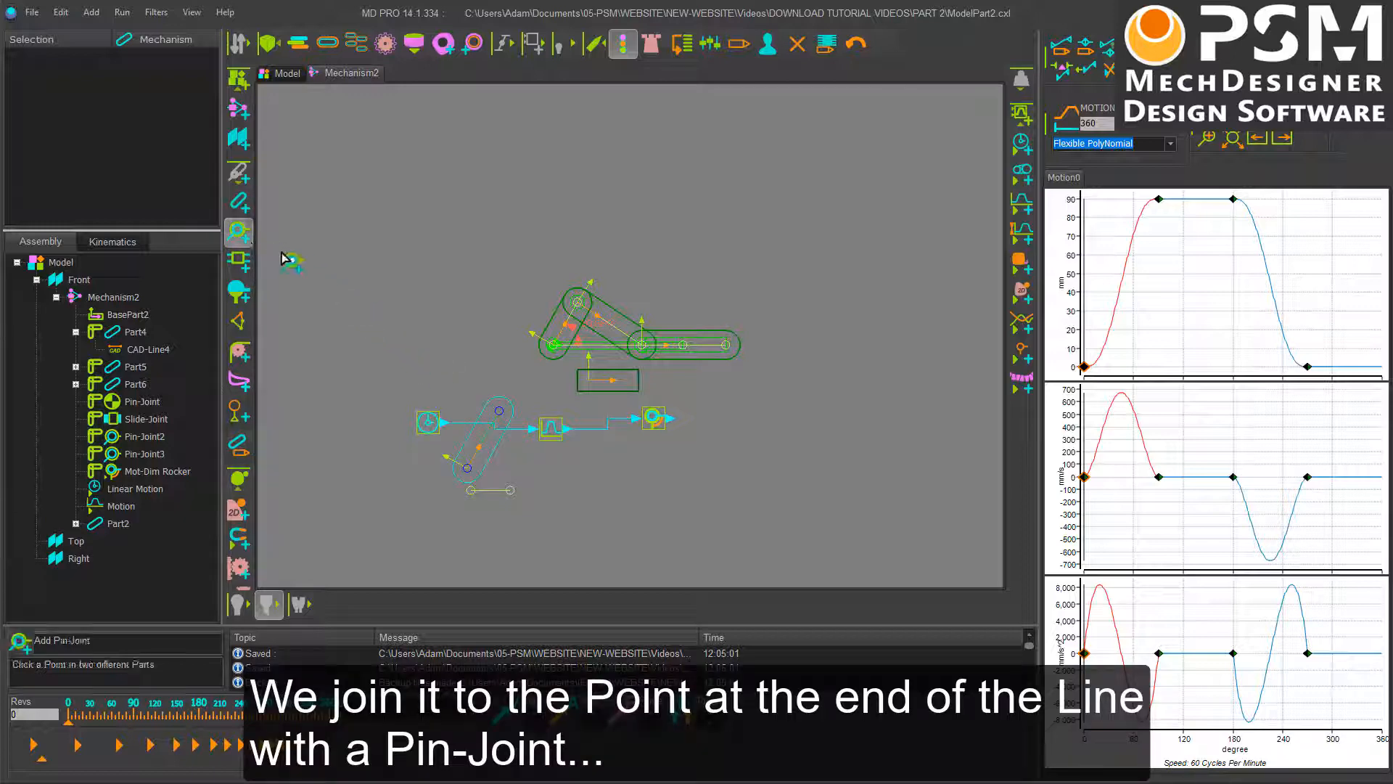
left_click(468, 469)
left_click(472, 495)
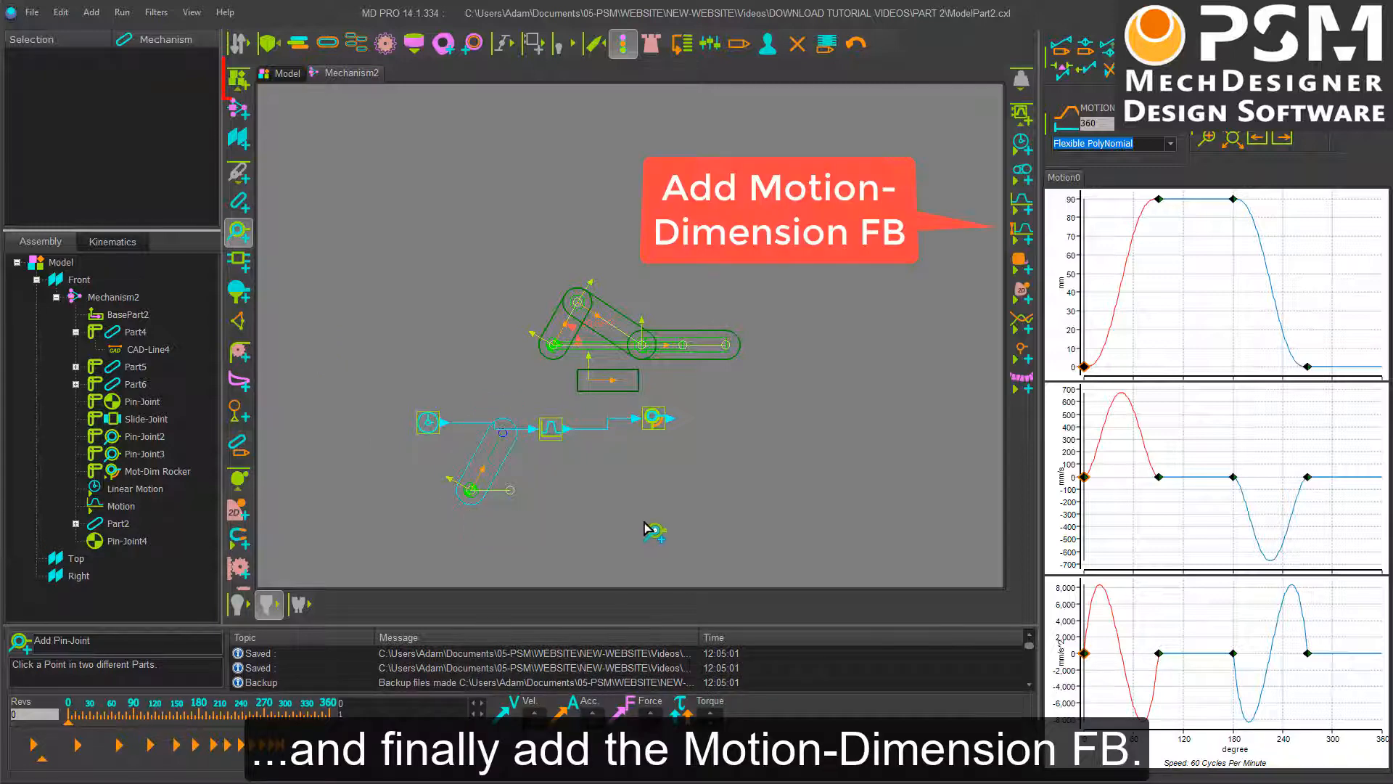
Add a Motion-Dimension FB using the cam-shaft's pin-joint, base-part line and CAD-Line, and wire the Linear-Motion FB output to its input.
left_click(1019, 239)
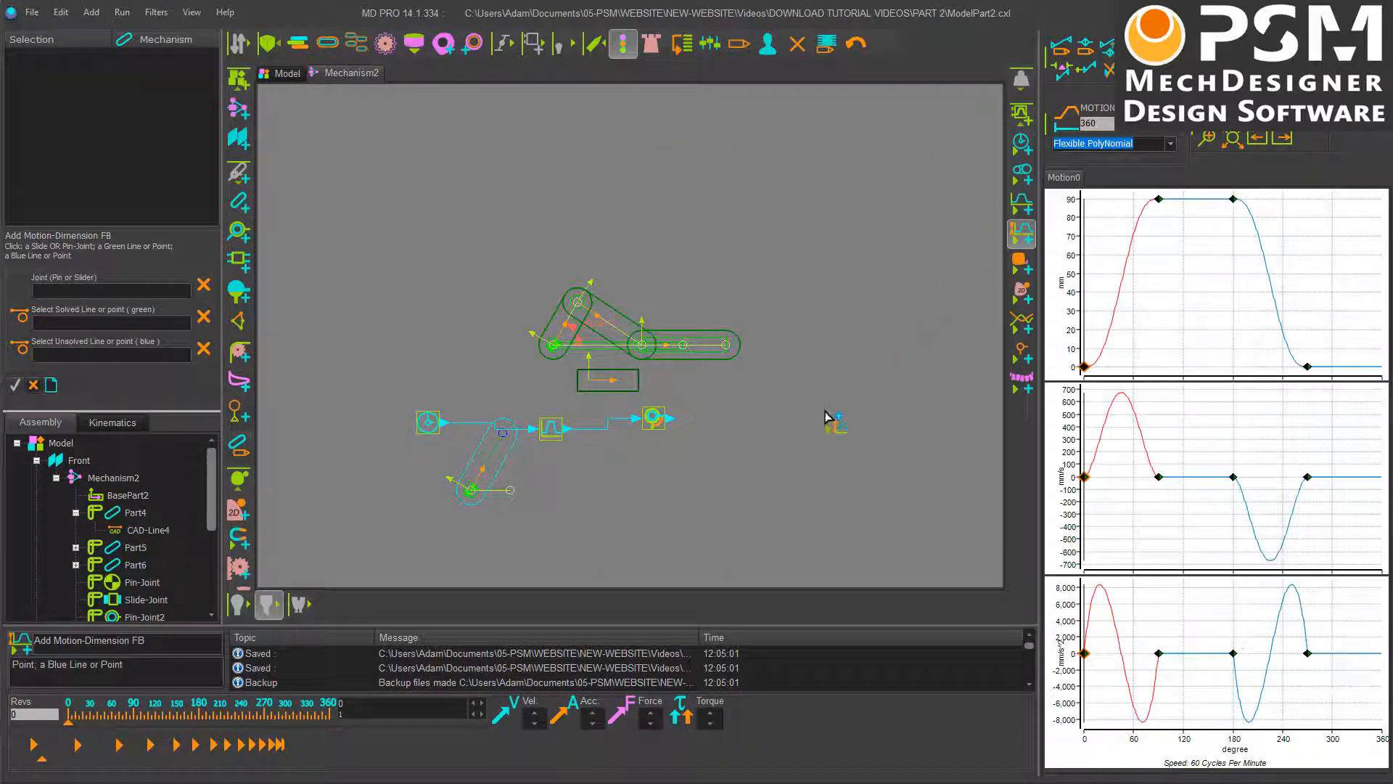
left_click(471, 491)
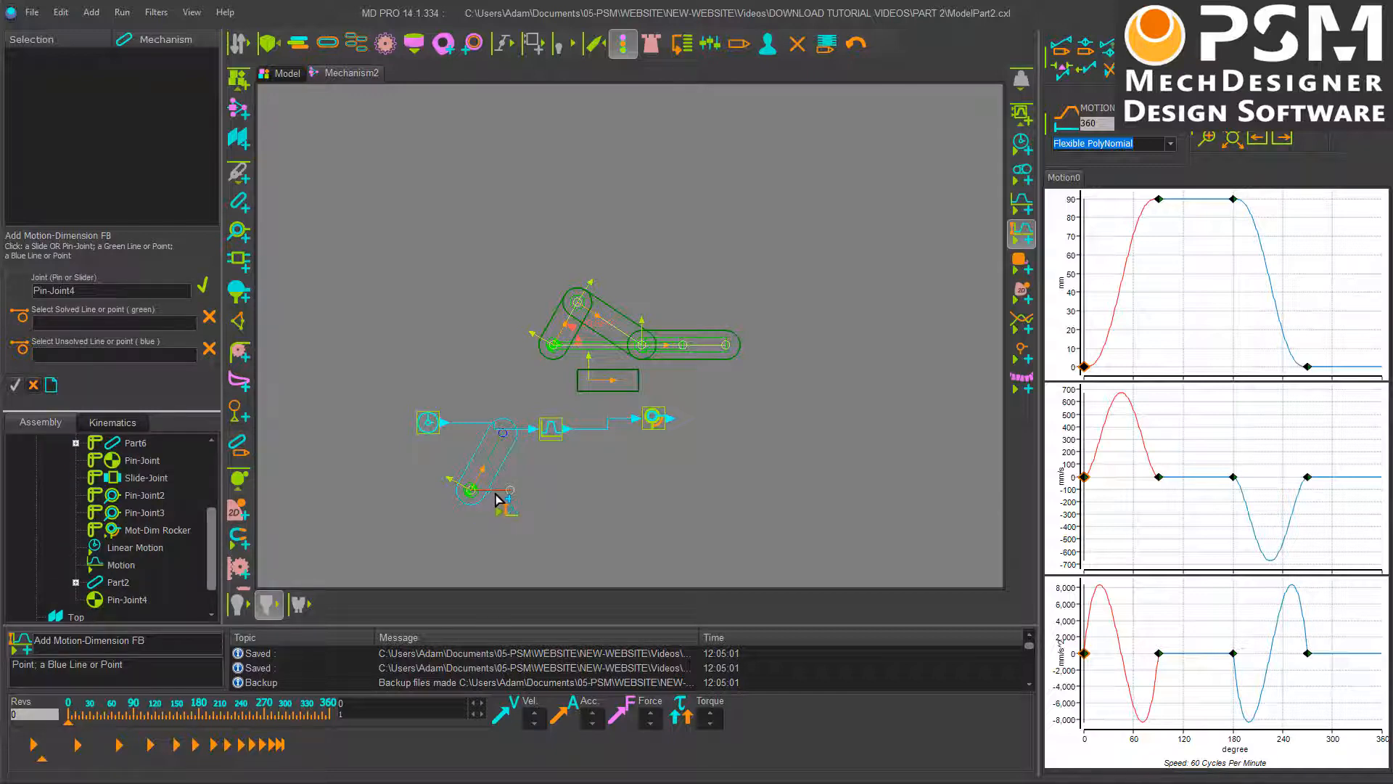
left_click(496, 494)
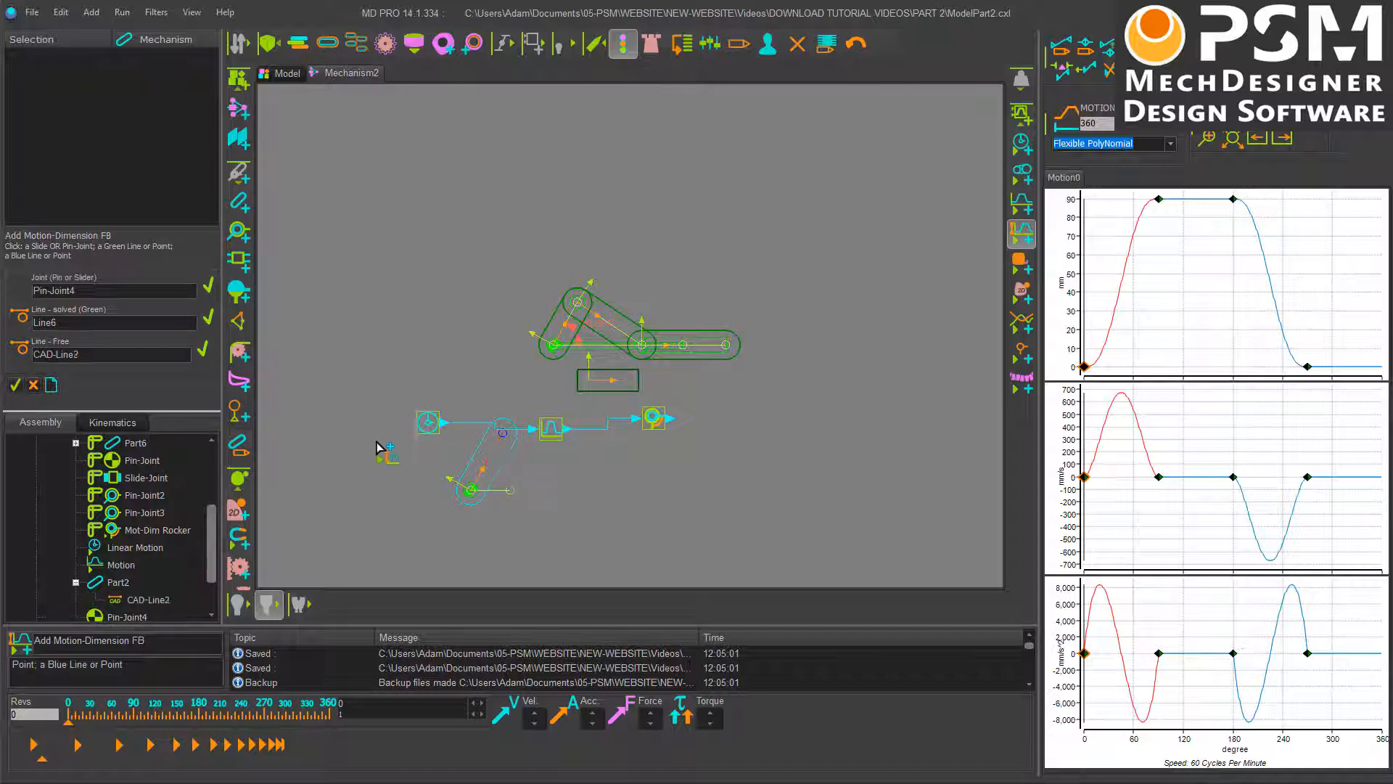
left_click(386, 466)
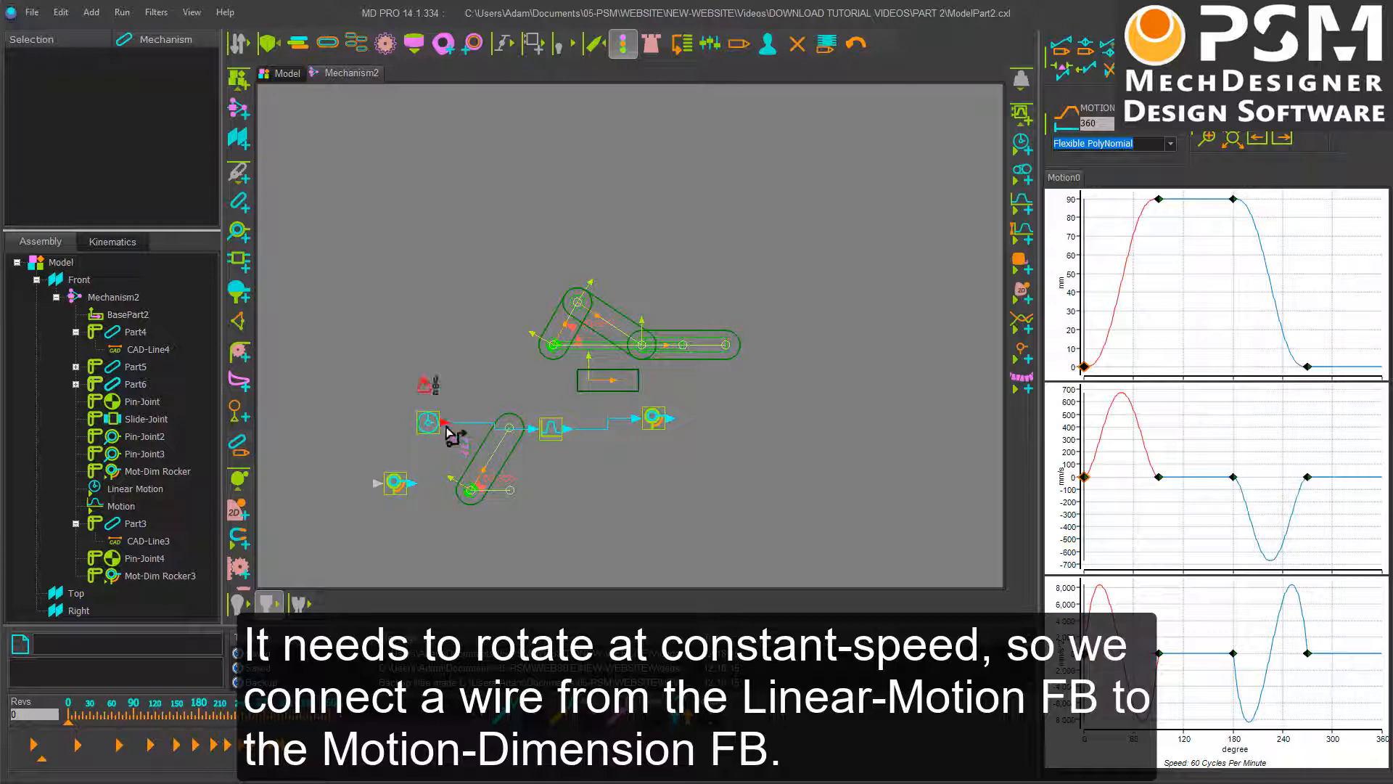
left_click_drag(450, 434, 377, 485)
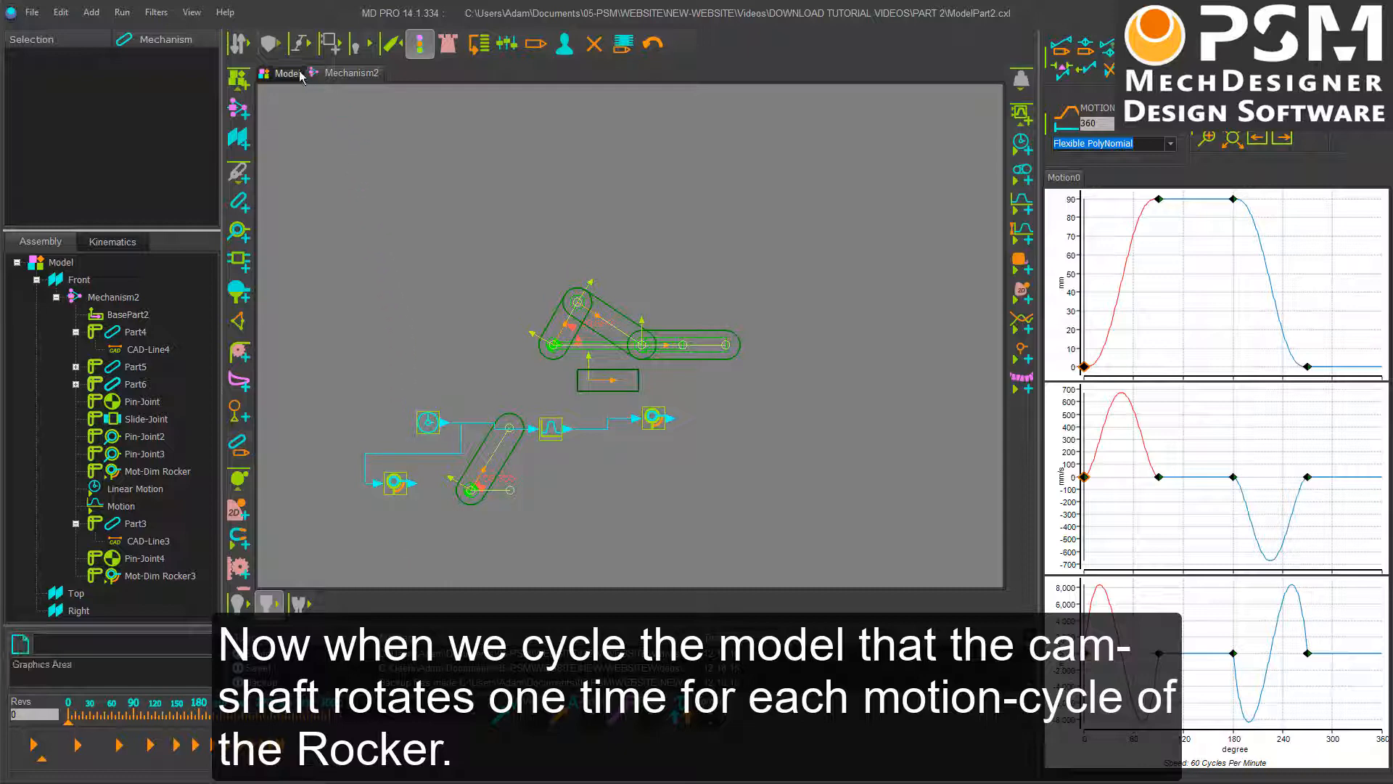
Cycle the model to check the cam-shaft and rocker motion, stop it, and return it to the home position.
left_click(296, 48)
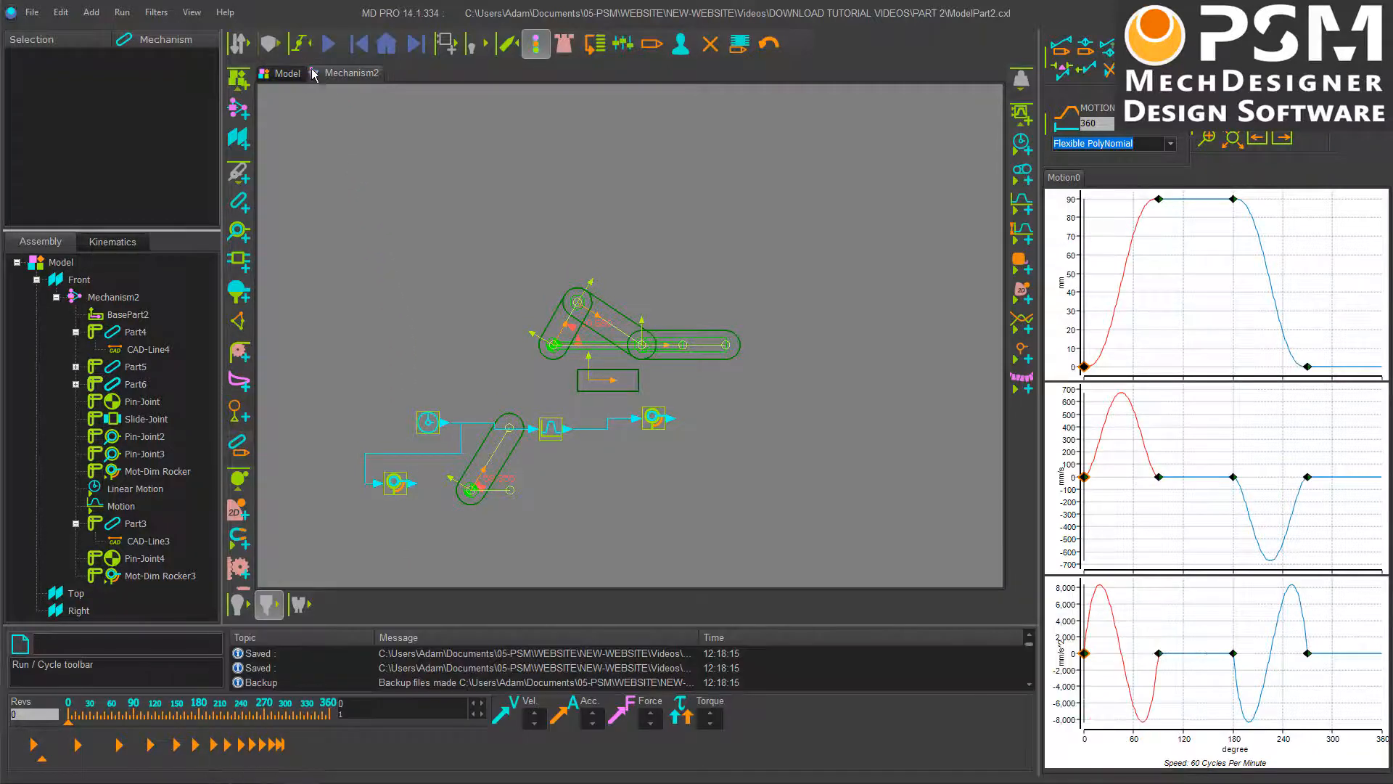
left_click(331, 58)
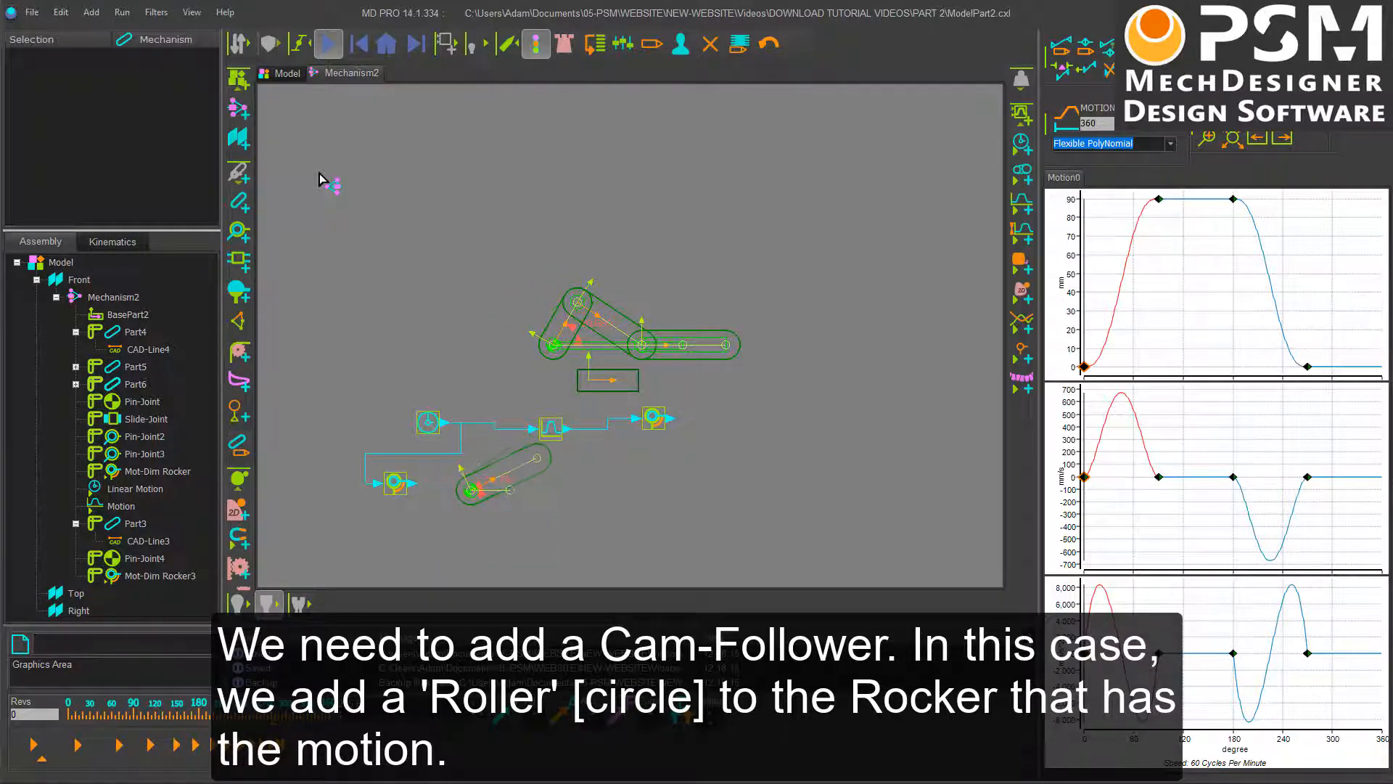
left_click(328, 44)
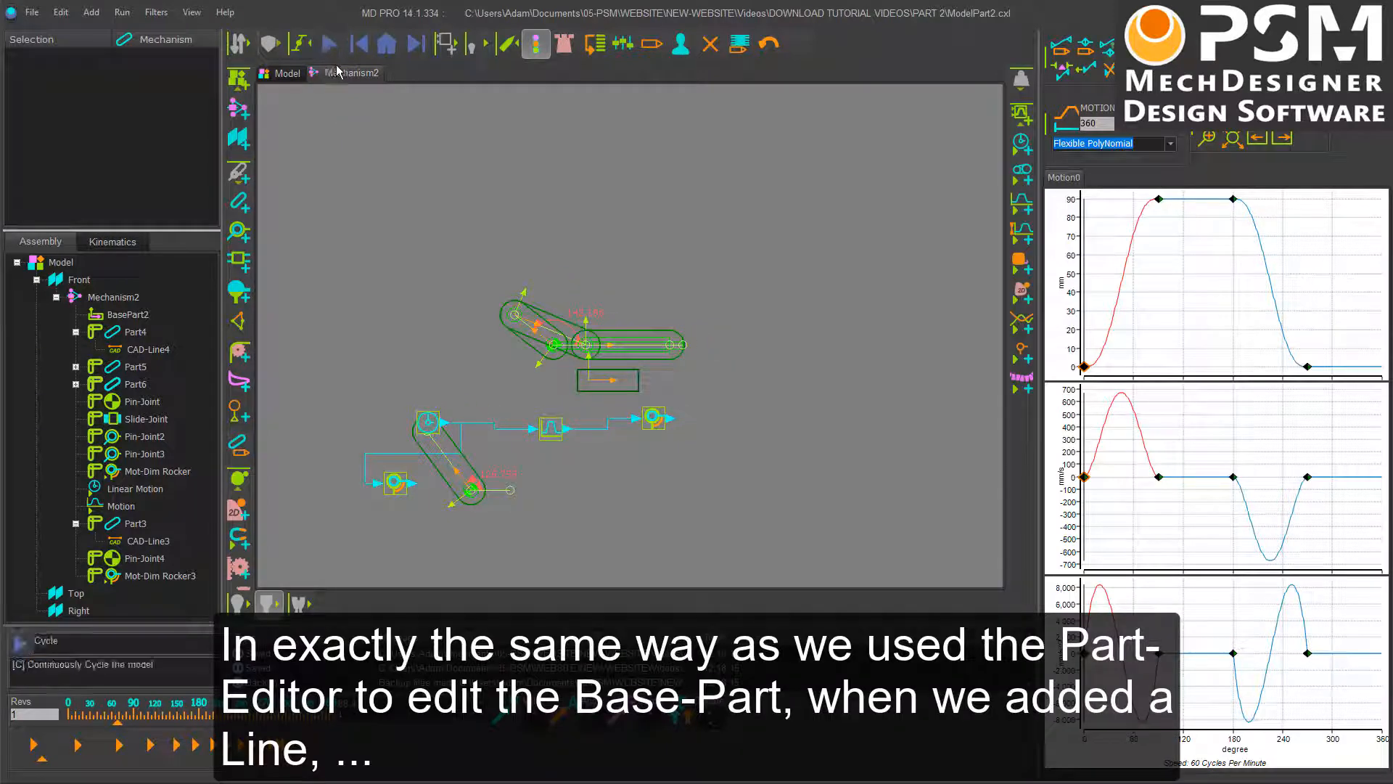
left_click(387, 44)
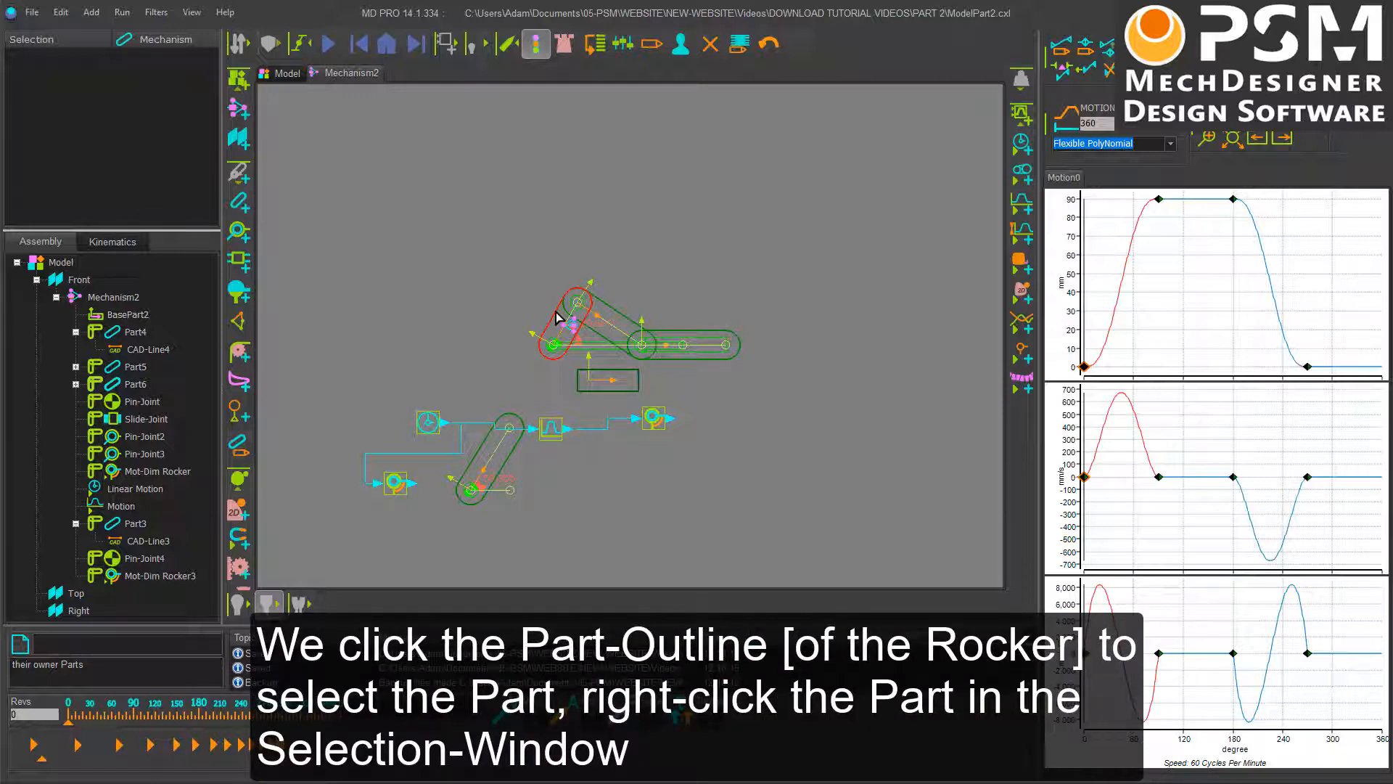
Select the rocker's part outline and open Part4 for editing in the Part-Editor.
left_click(556, 317)
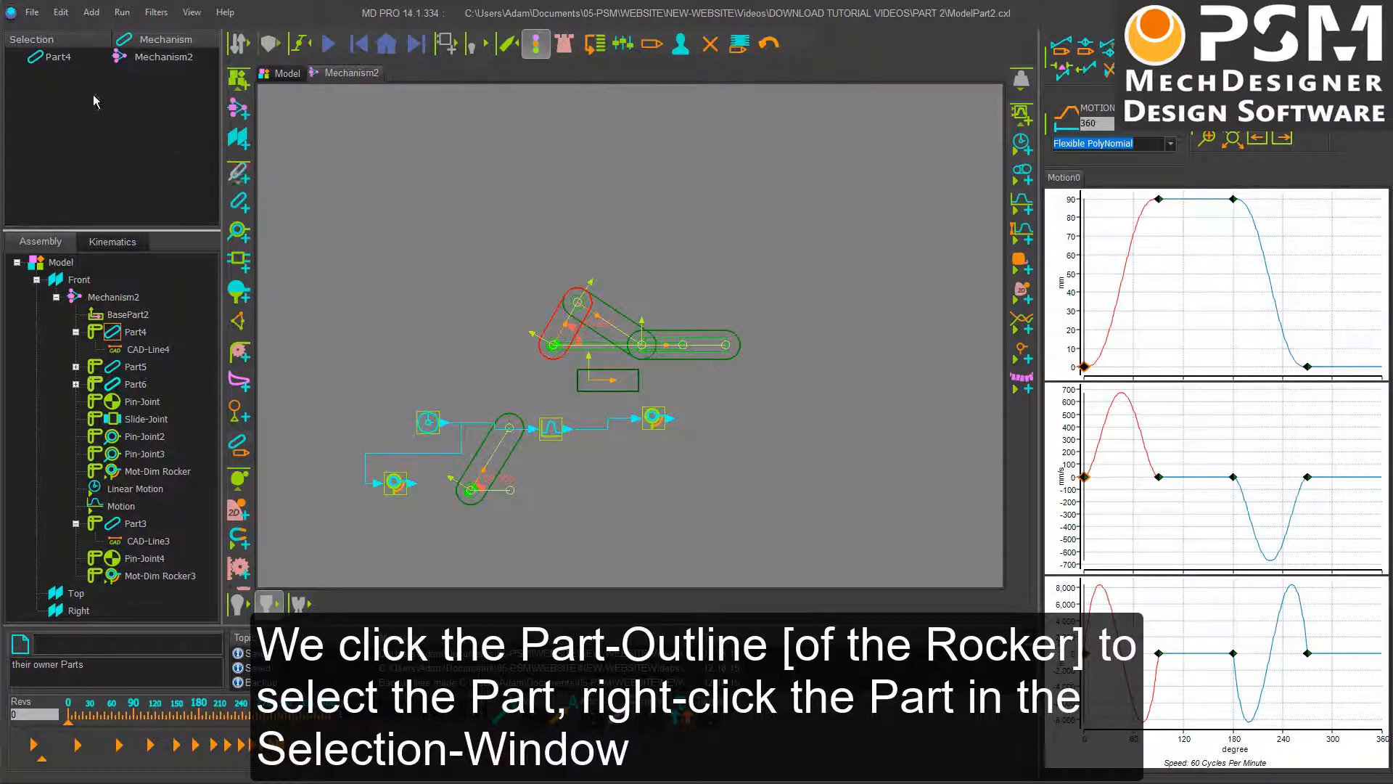
right_click(52, 63)
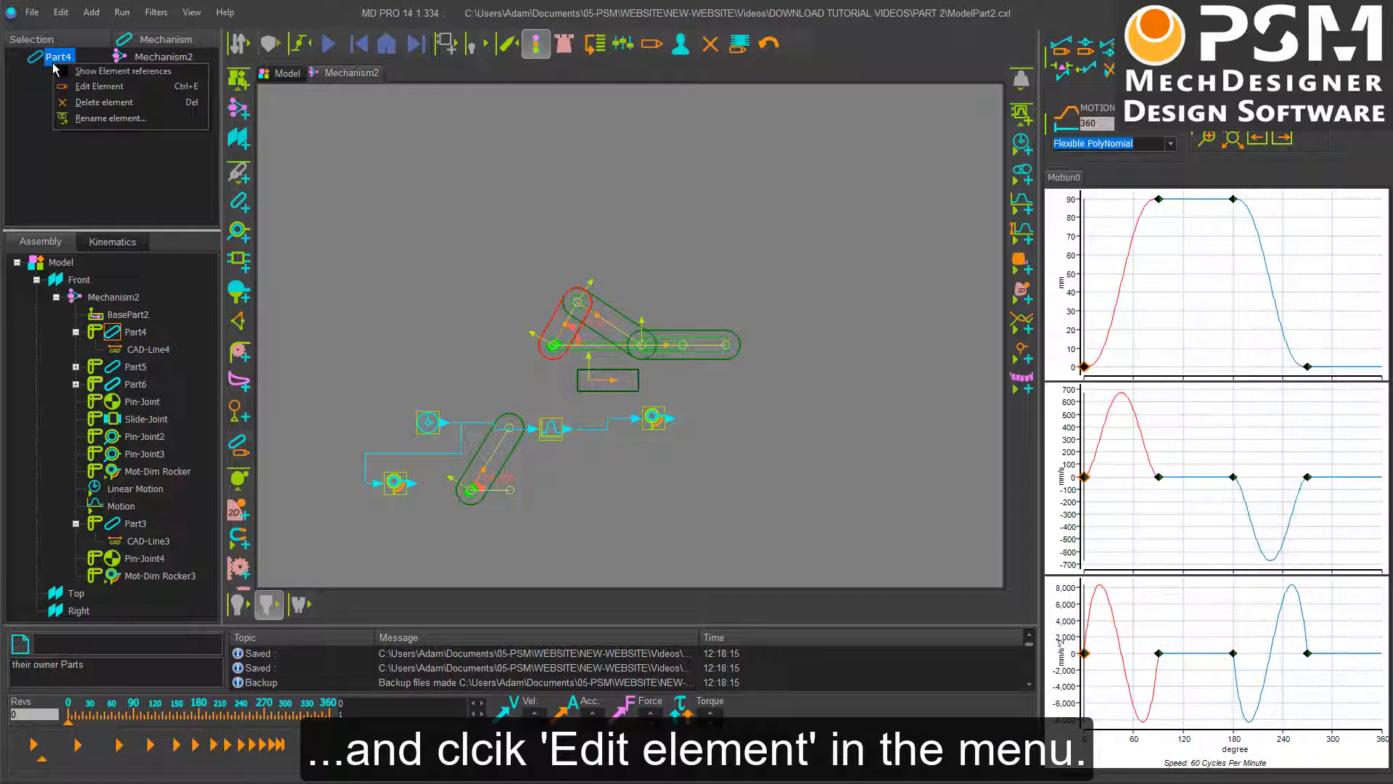
left_click(85, 87)
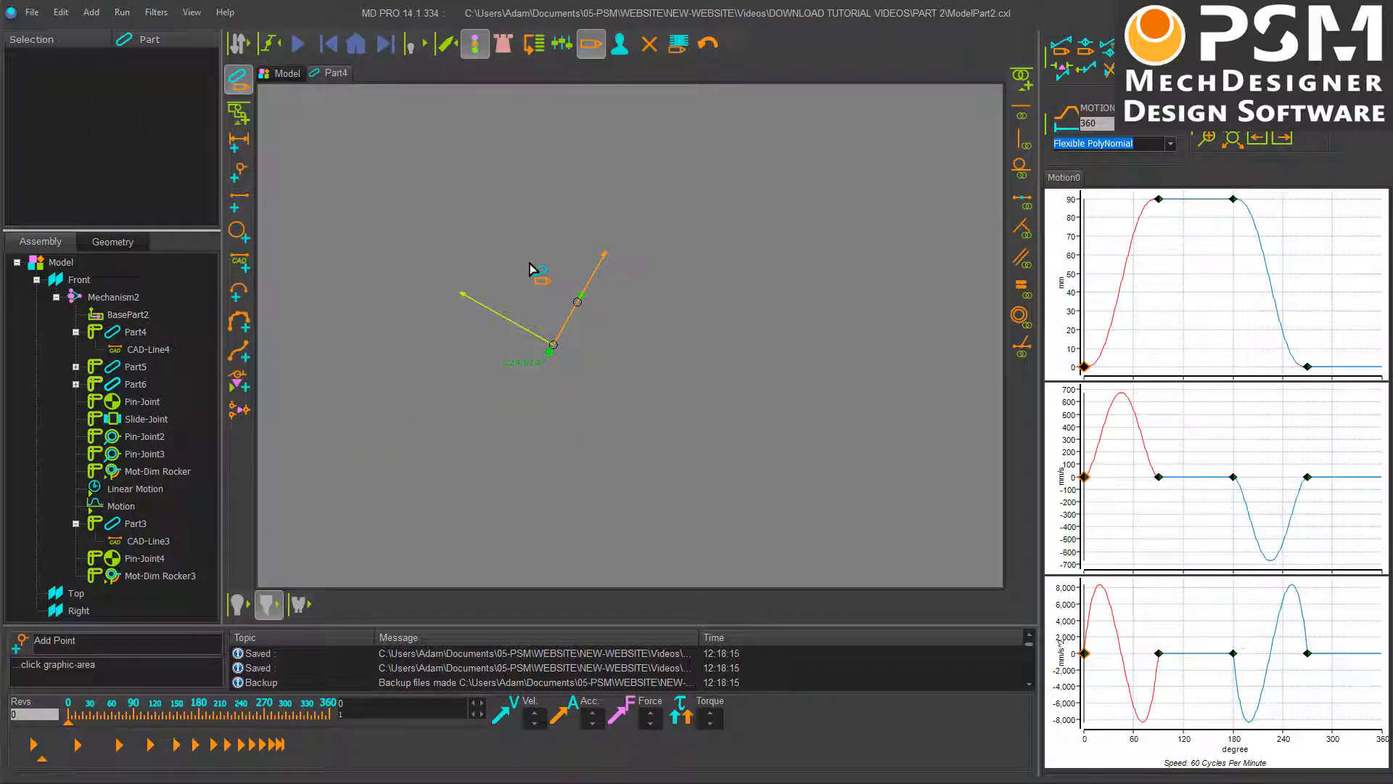
Draw a circle of about 56 mm radius beside the rocker's X-axis, dimension its radius and set it to 60 mm.
left_click(245, 246)
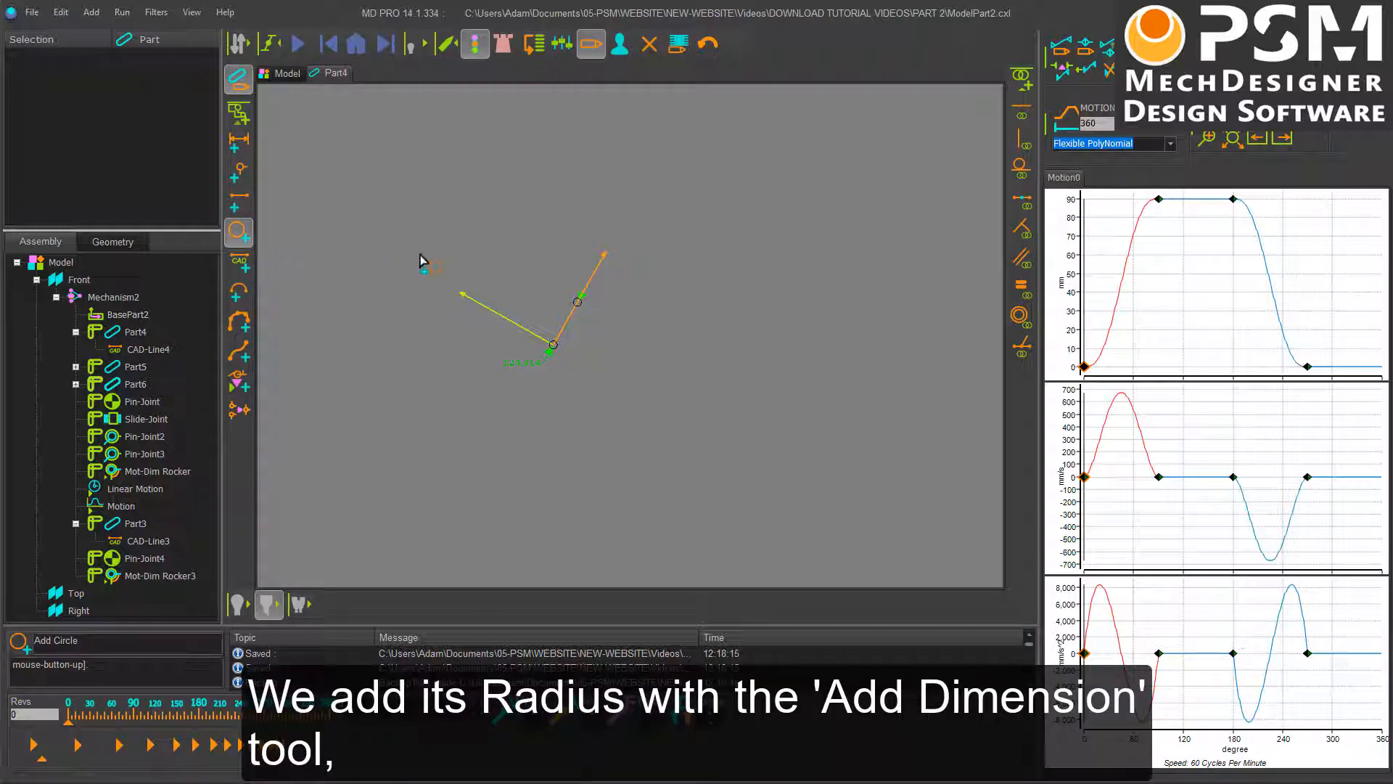
left_click_drag(572, 255, 577, 278)
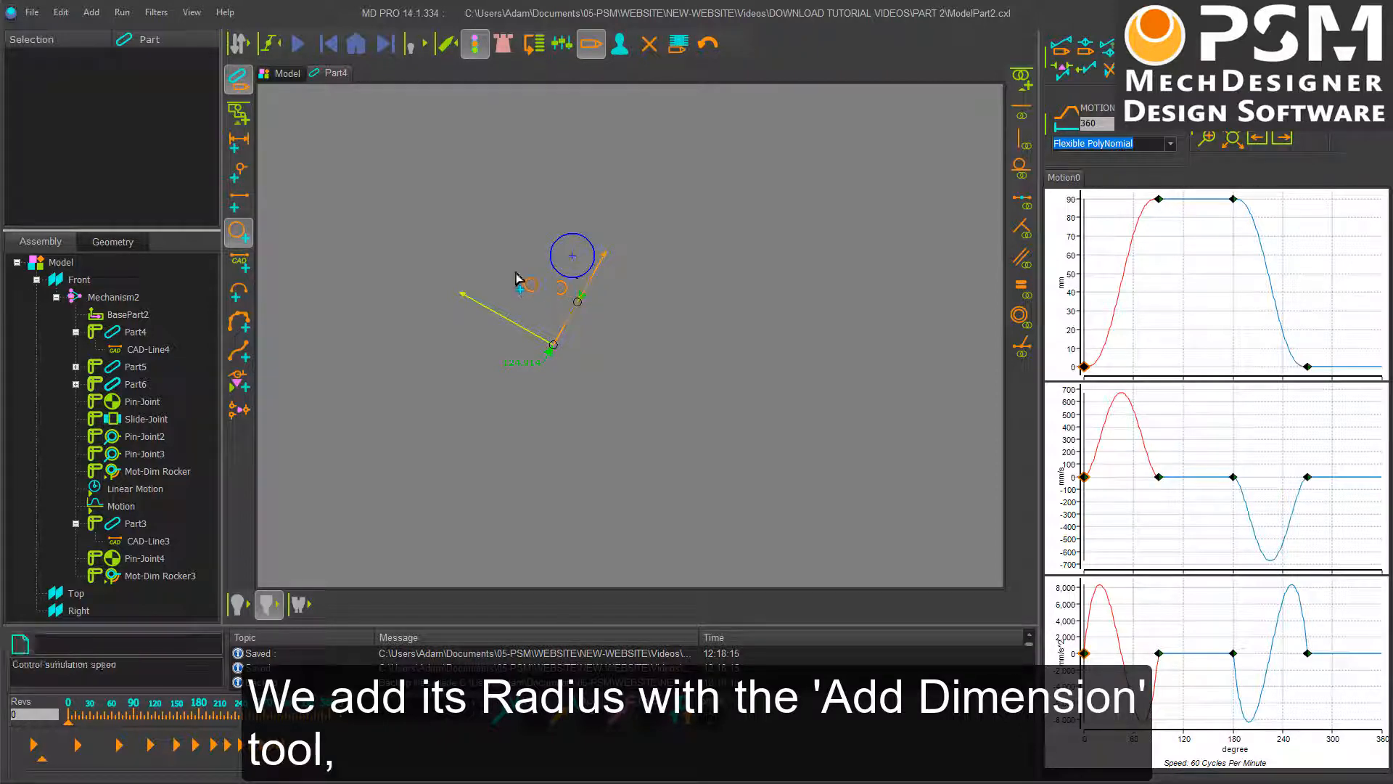
left_click(243, 154)
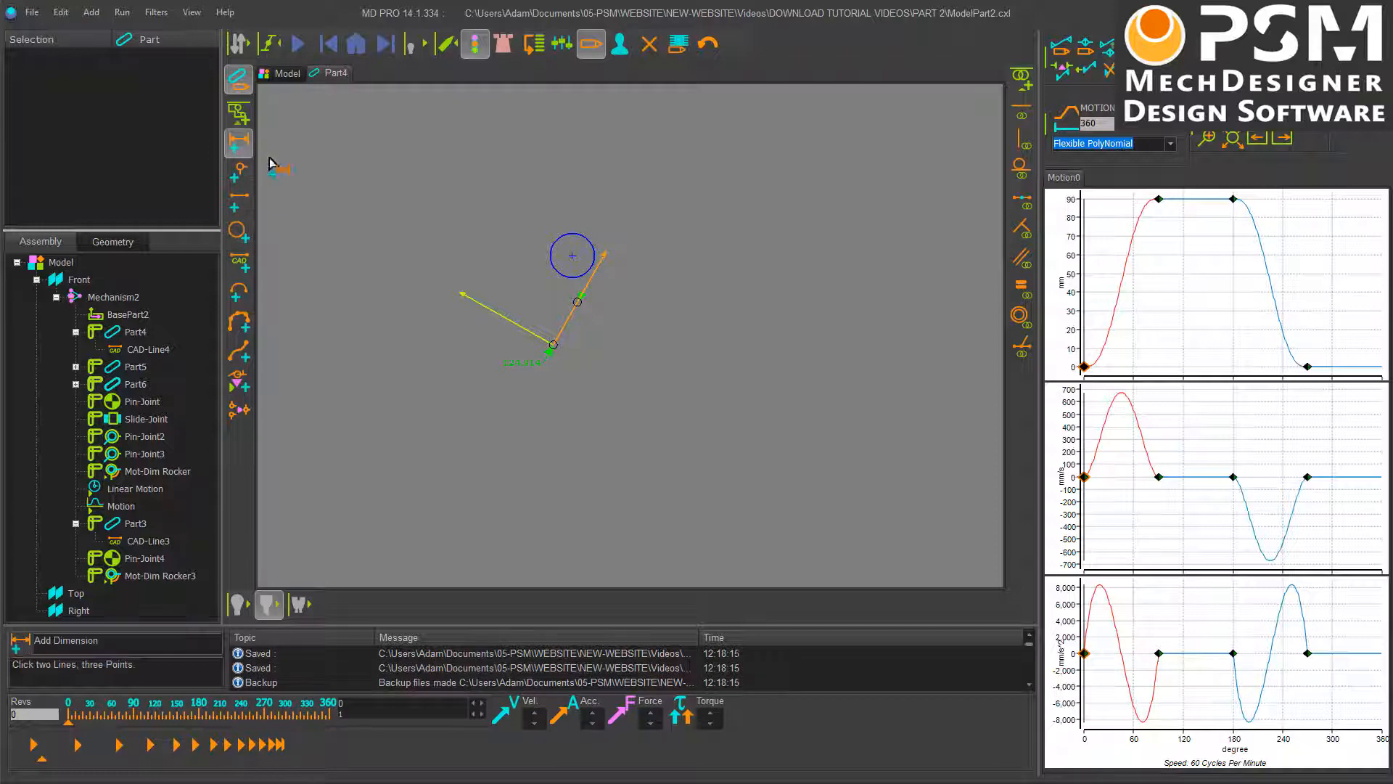
left_click(551, 256)
left_click(531, 262)
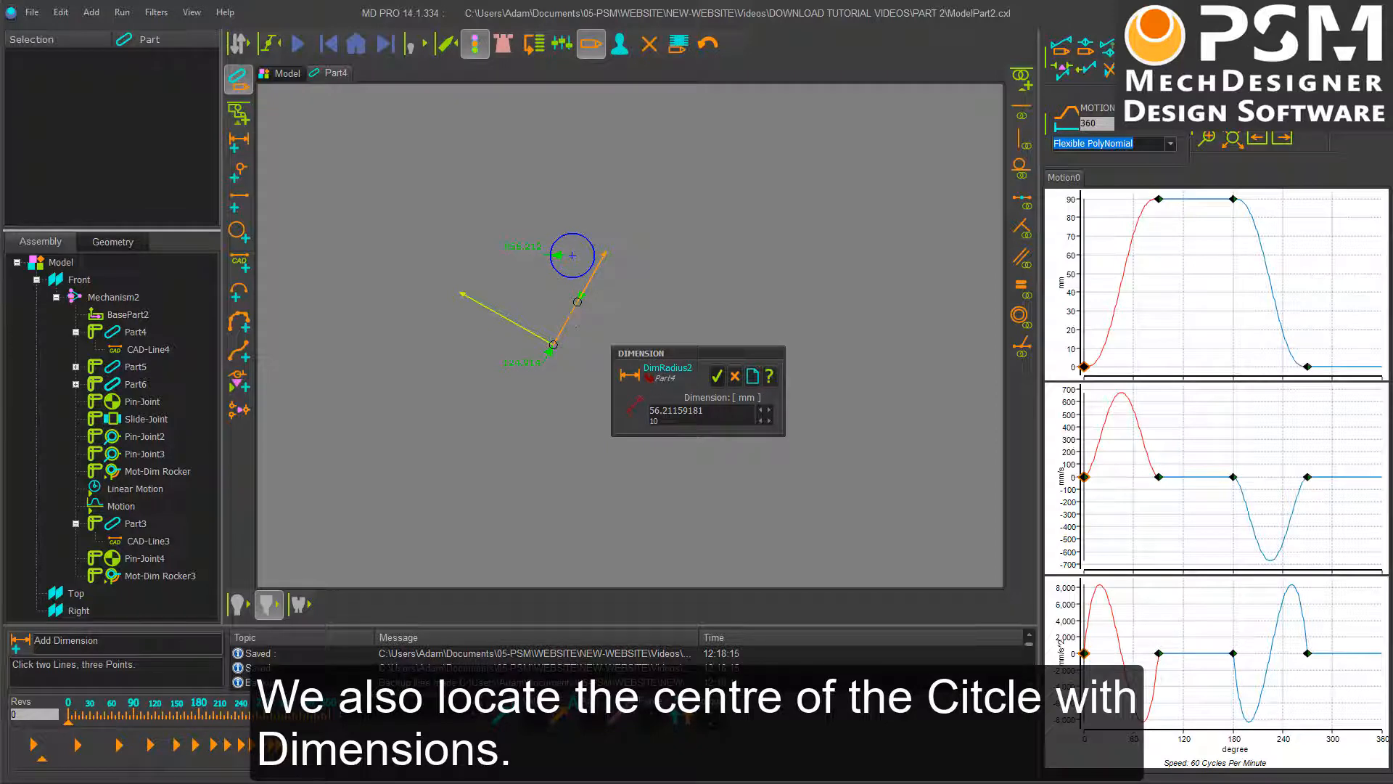
double_click(664, 411)
type("60")
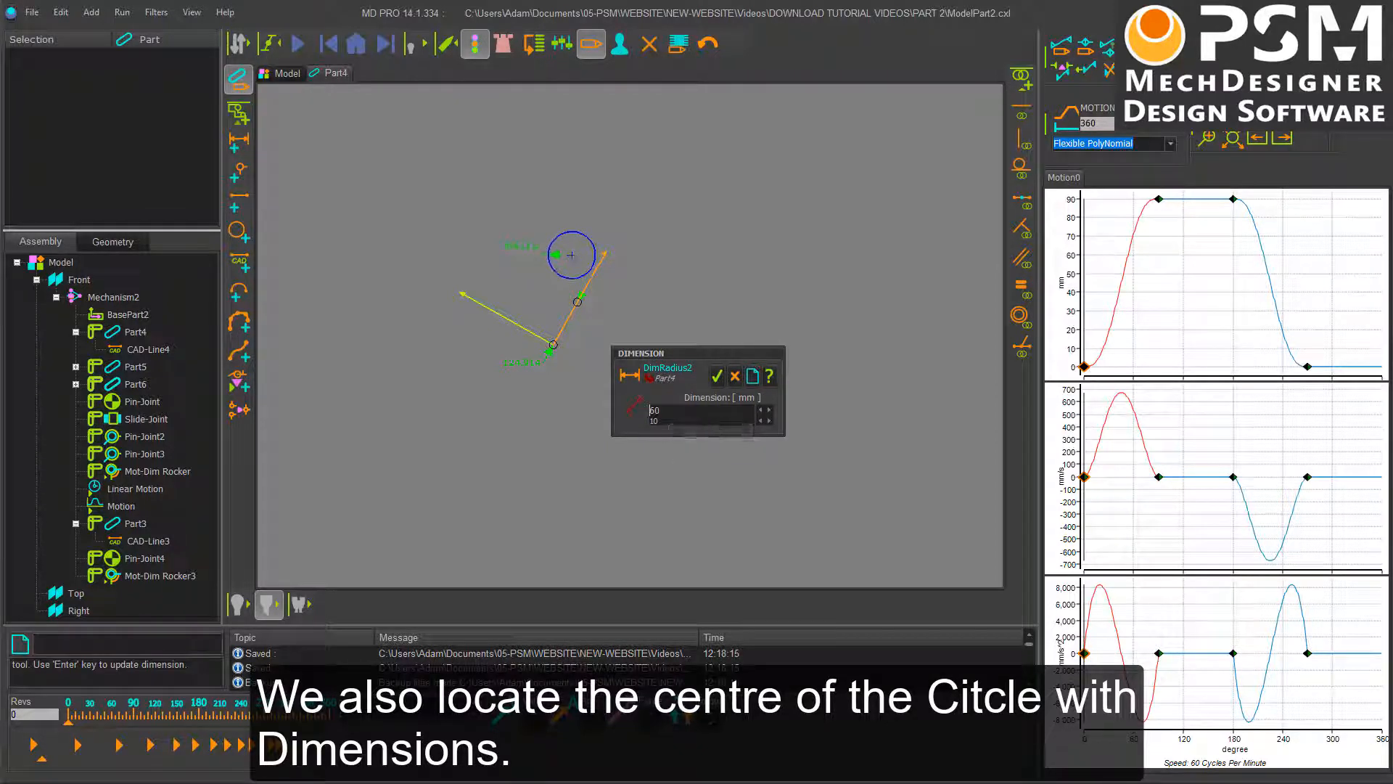
left_click(716, 375)
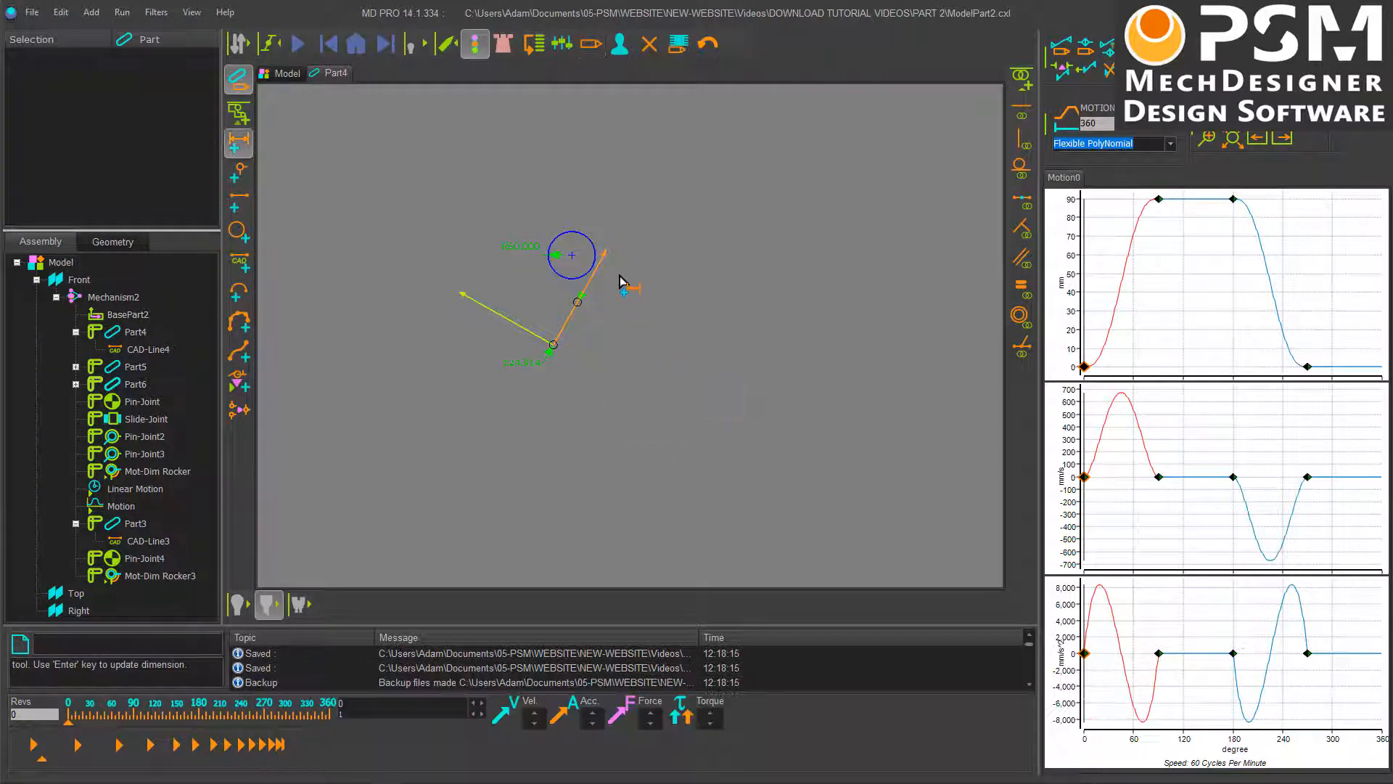
Dimension the circle's centre from the rocker's X-axis and set the distance to 70 mm.
left_click(605, 257)
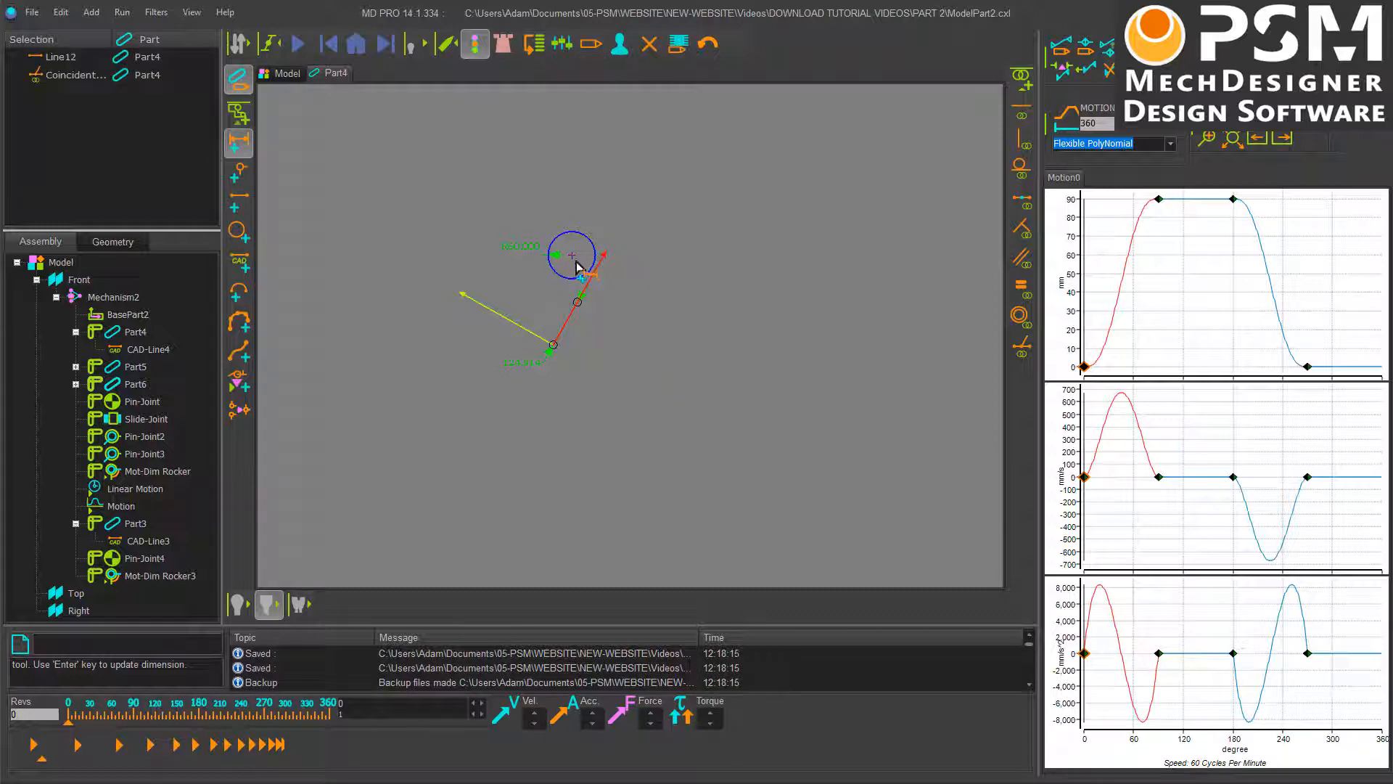
left_click(575, 259)
left_click(622, 229)
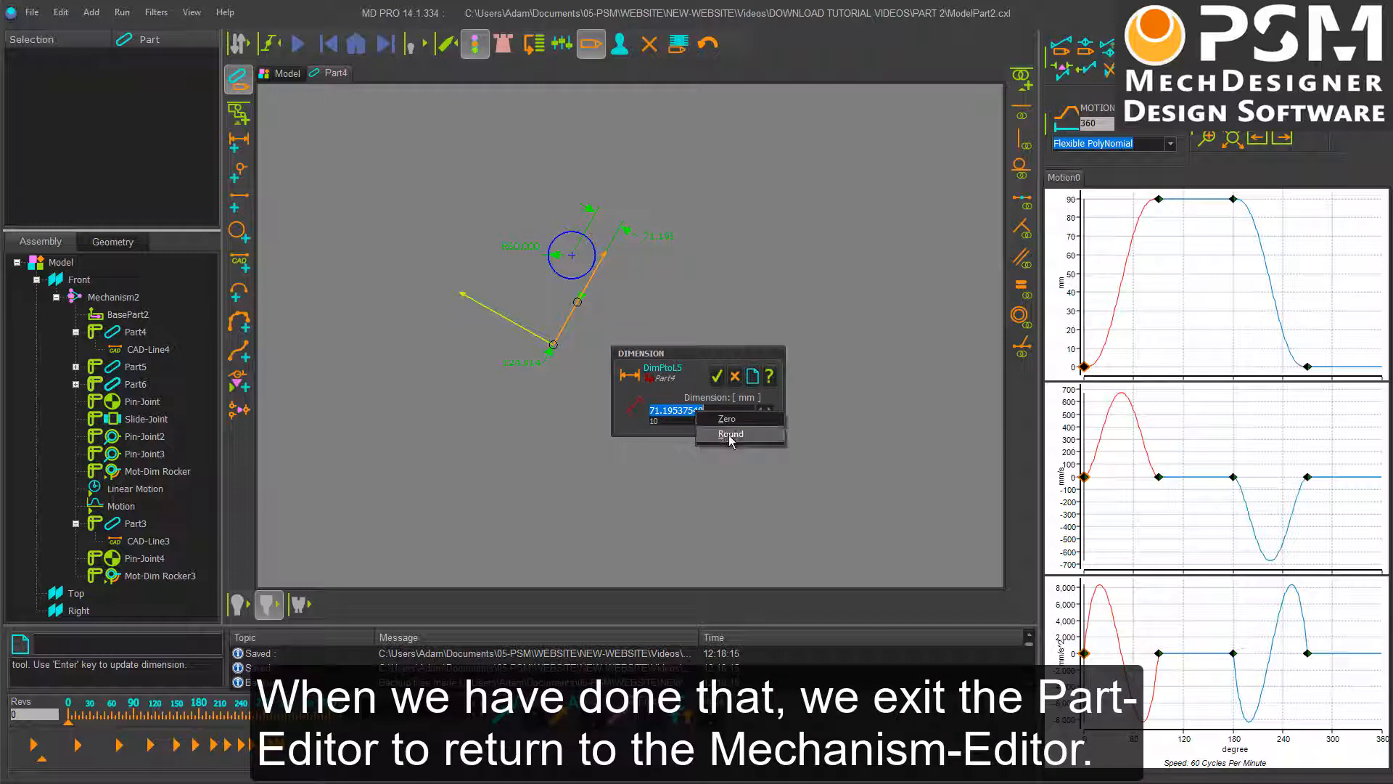
left_click(730, 434)
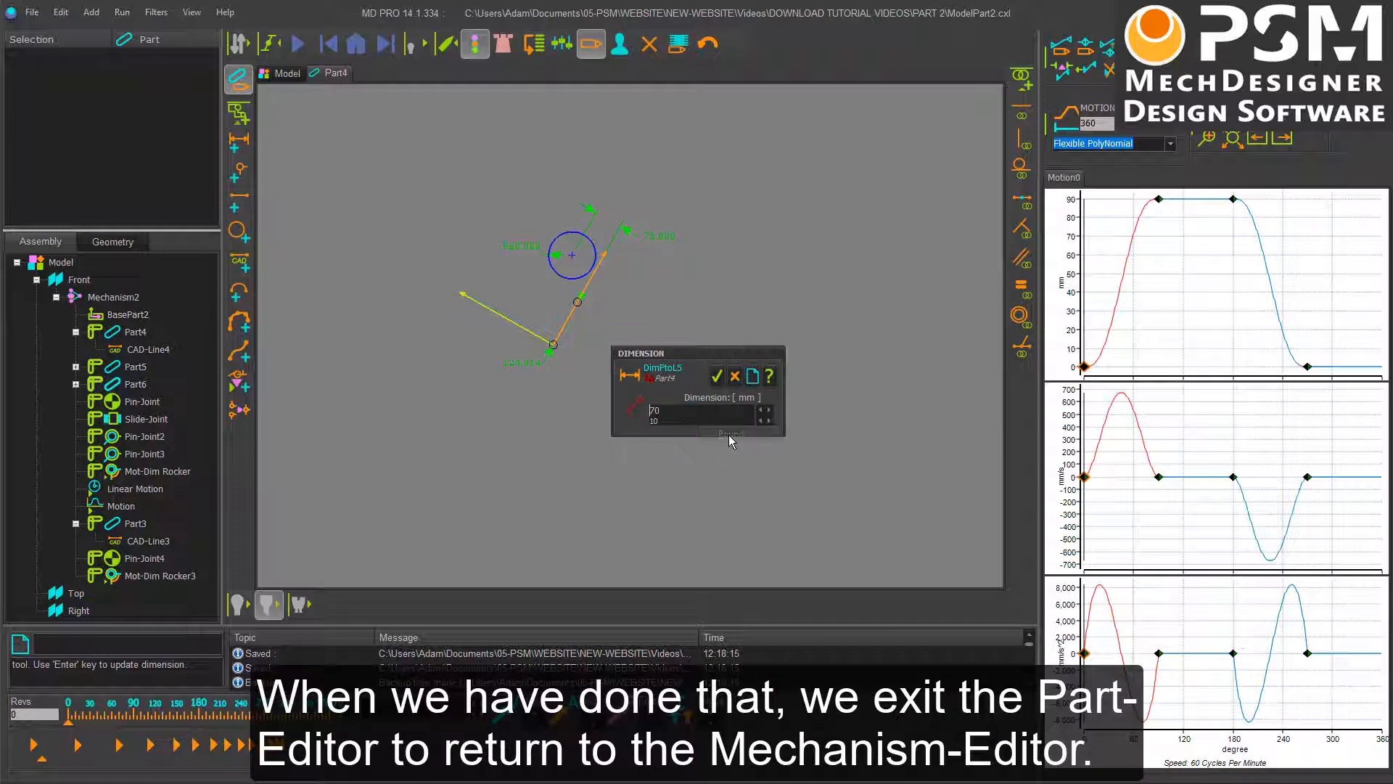
left_click(712, 378)
Dimension the circle's centre from the rocker's Y-axis and set the value to -220 mm.
left_click(485, 306)
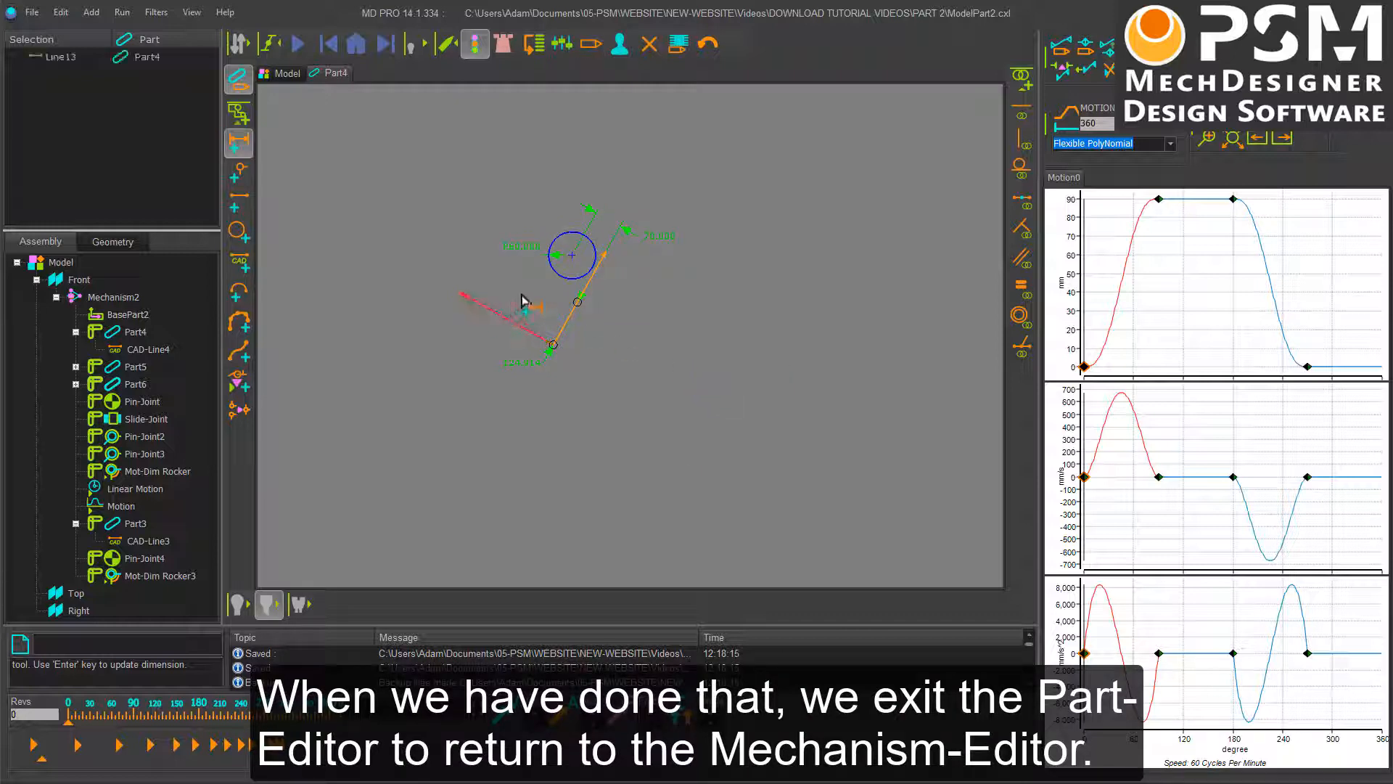
left_click(572, 257)
left_click(462, 286)
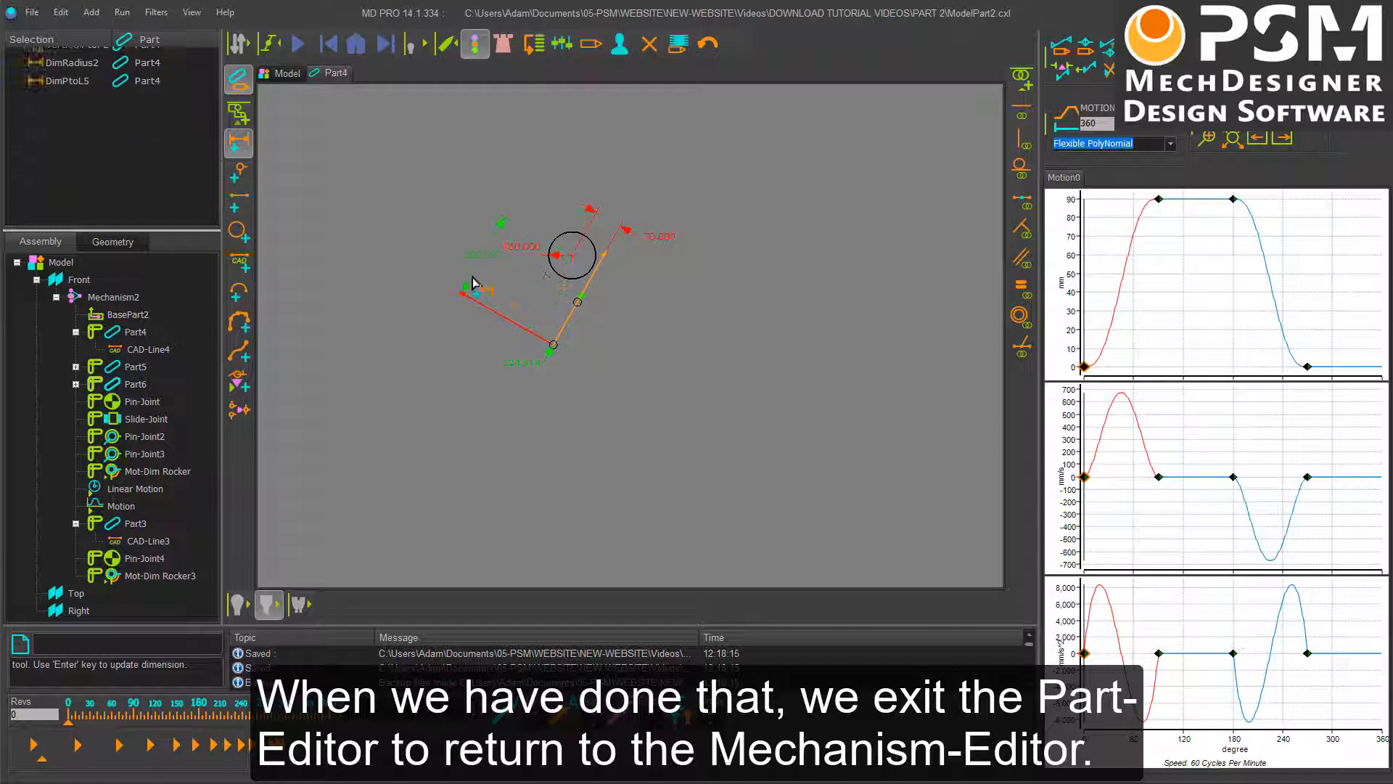
type("-220")
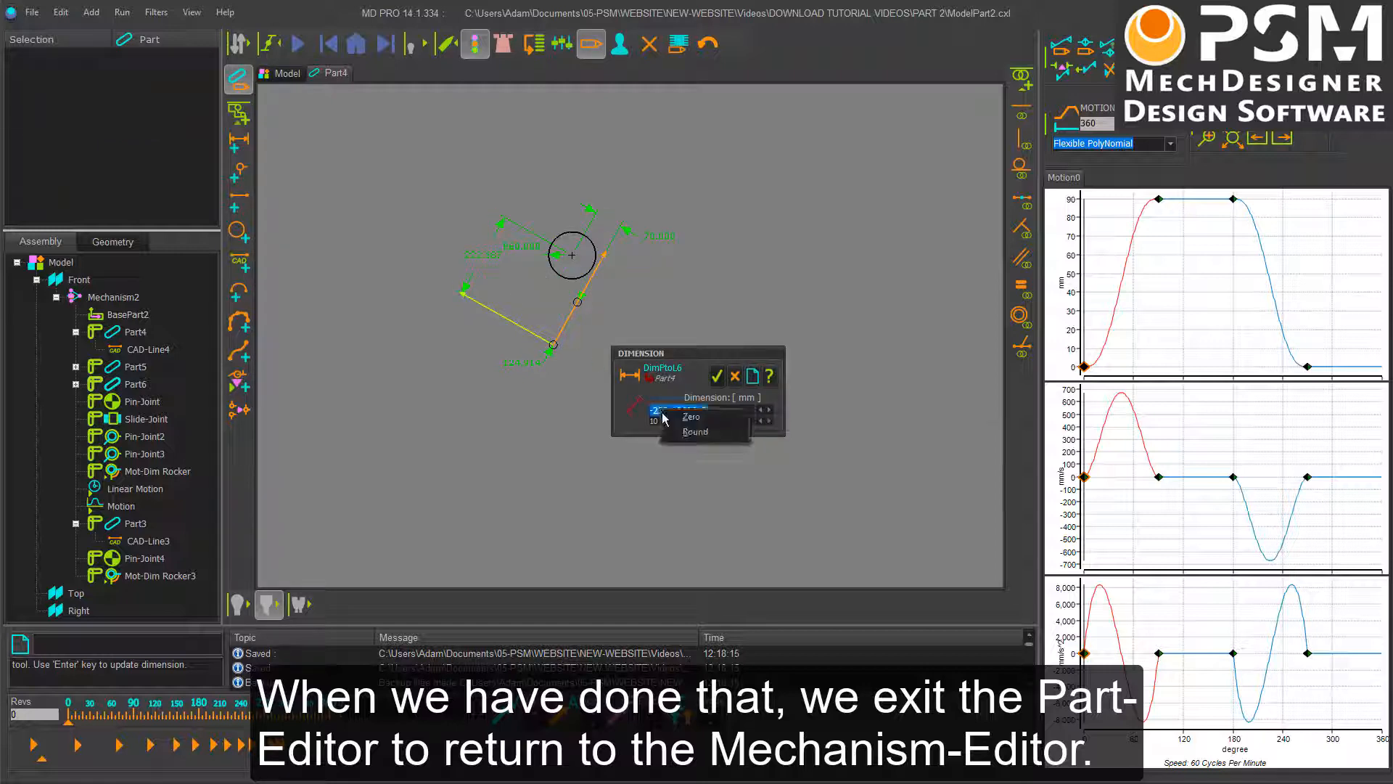
left_click(715, 379)
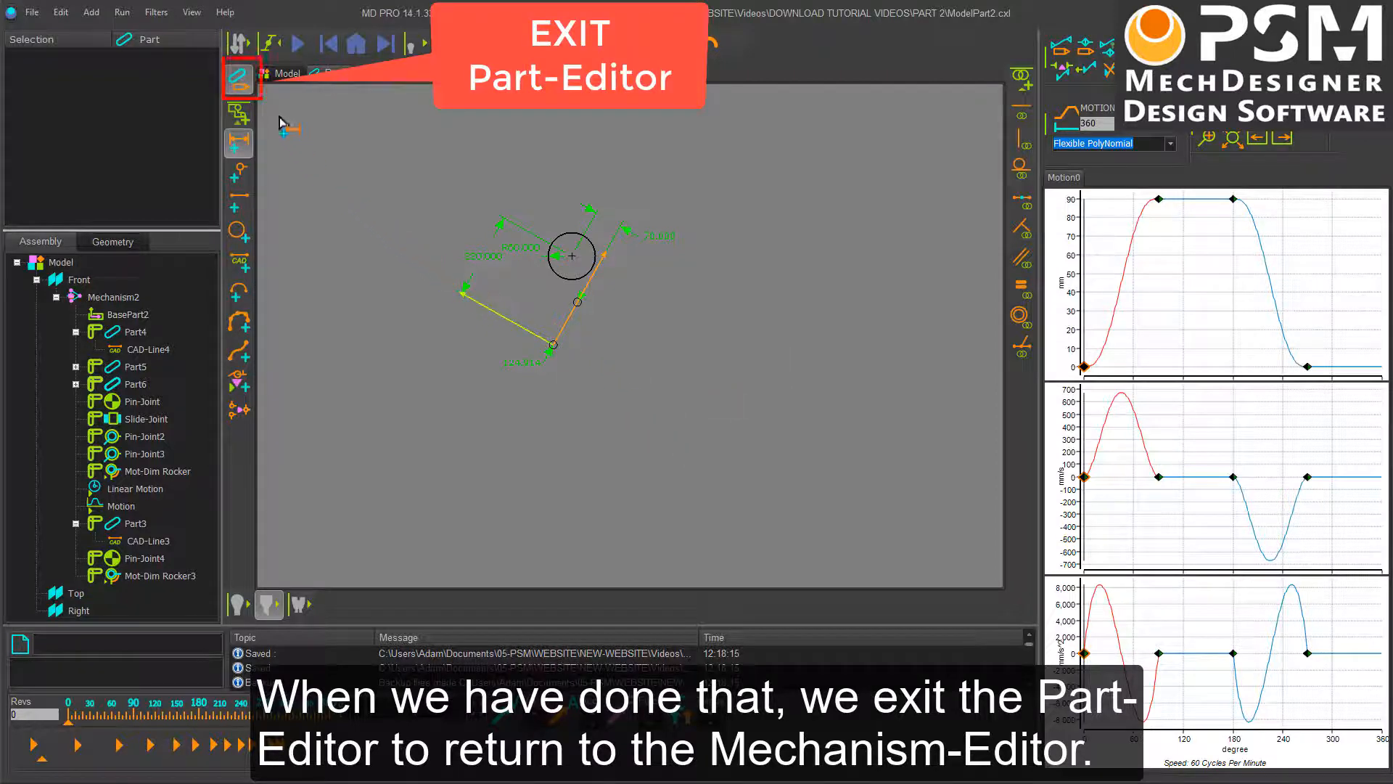
Exit the Part-Editor to return to the mechanism and add a Profile to the roller circle on the rocker.
left_click(240, 79)
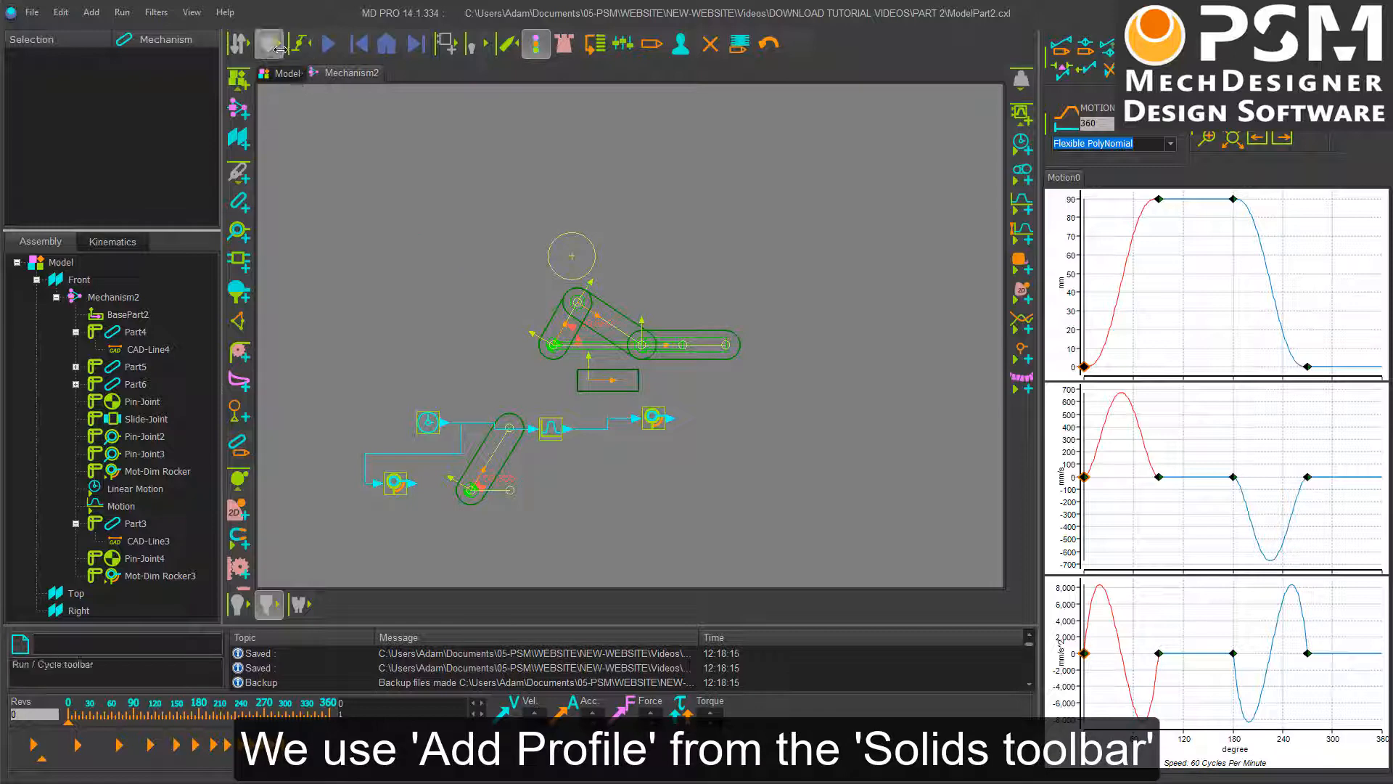
left_click_drag(282, 49, 496, 45)
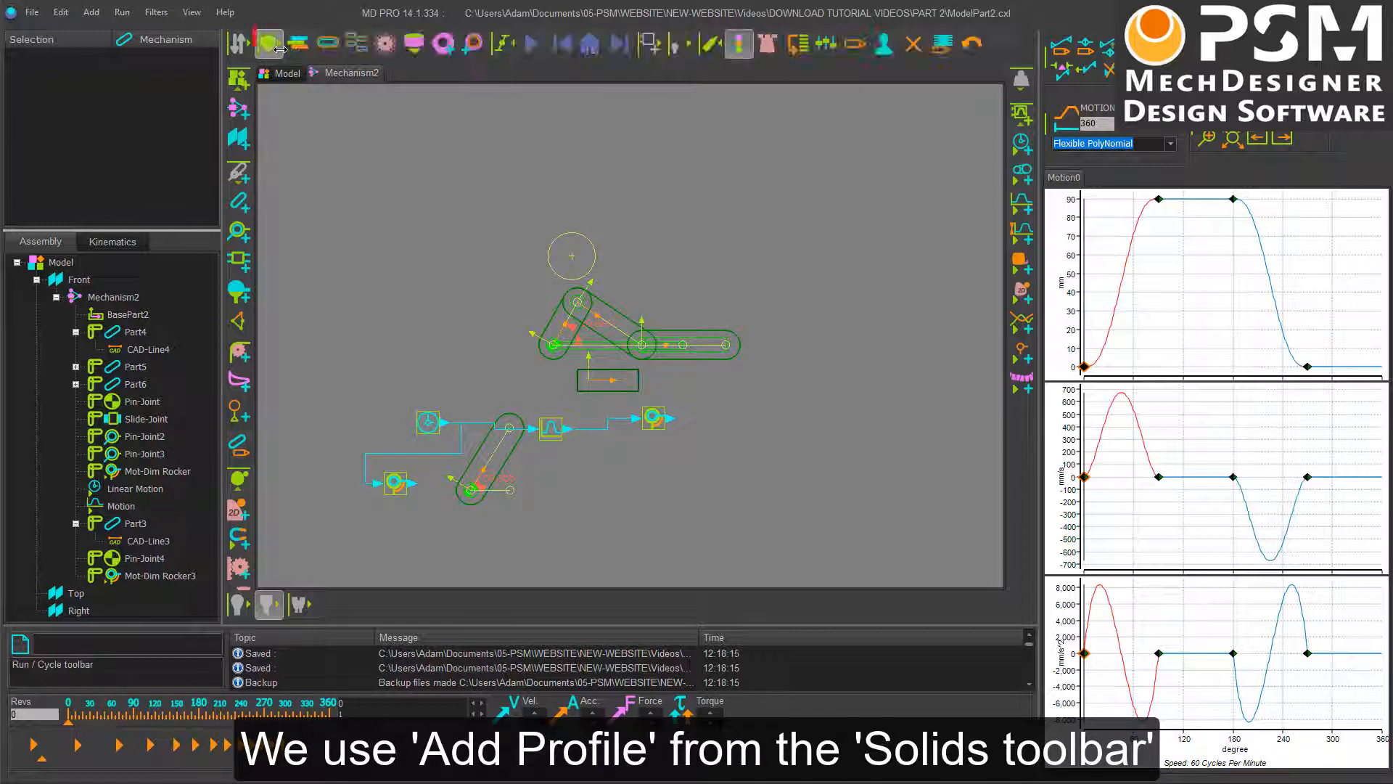
left_click(481, 54)
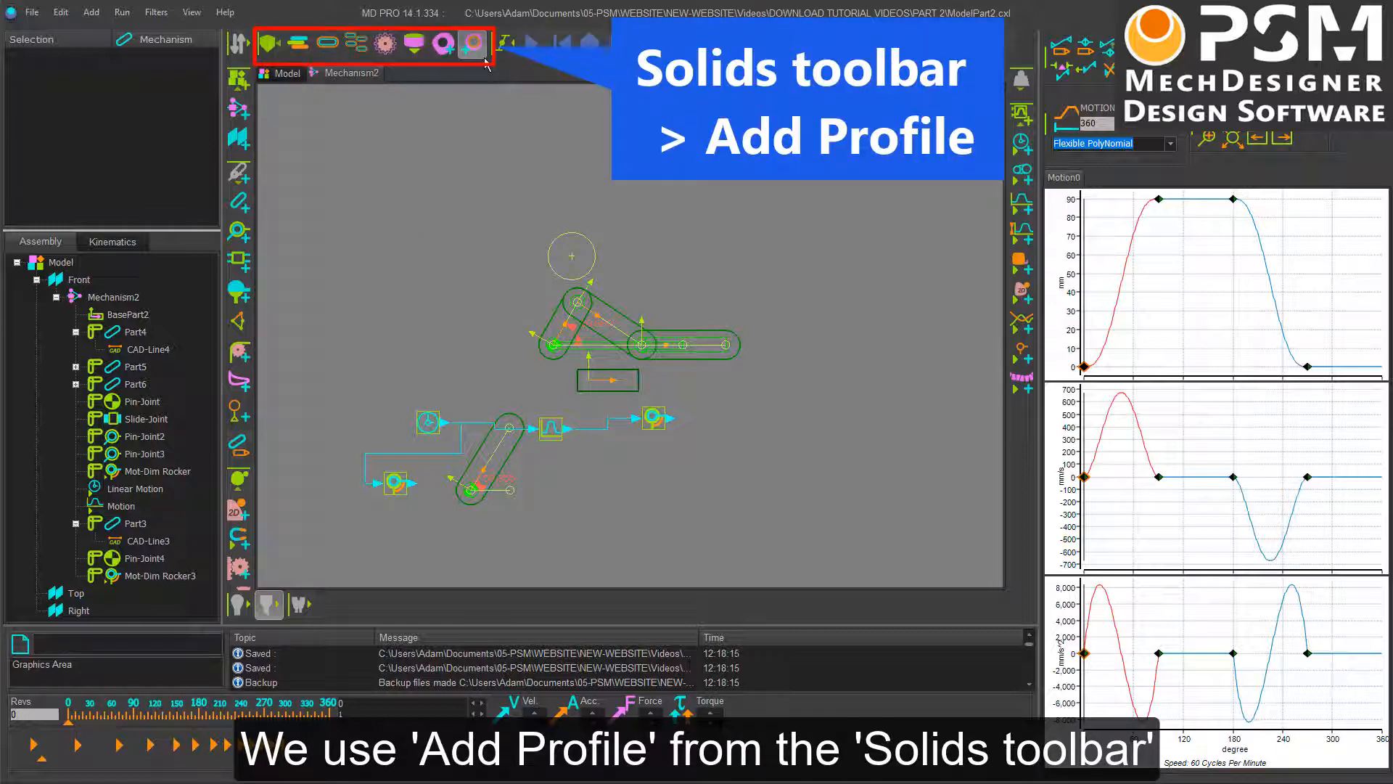
left_click(549, 248)
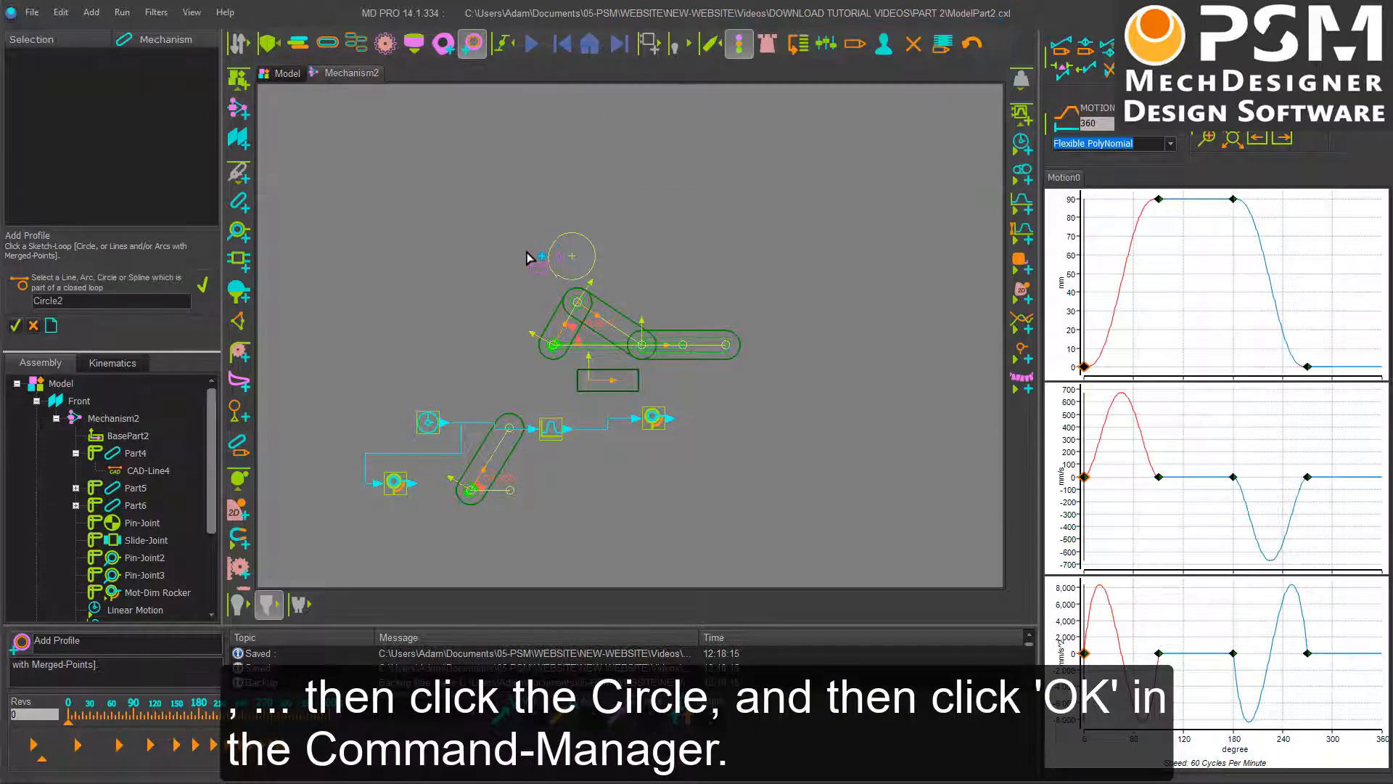
left_click(15, 326)
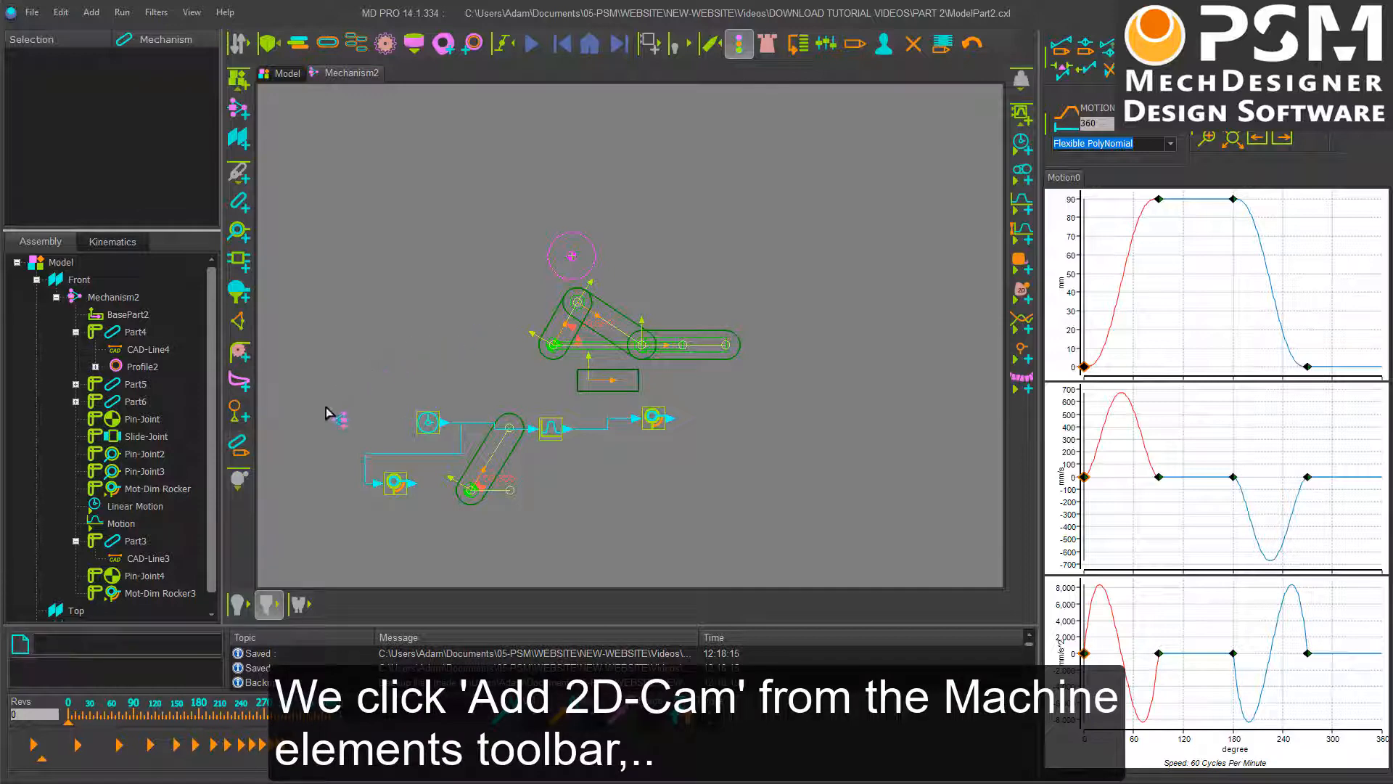
Add a 2D-Cam carried by the cam-shaft Part3 with the roller circle's profile as cam-follower, and cycle the model.
left_click(252, 487)
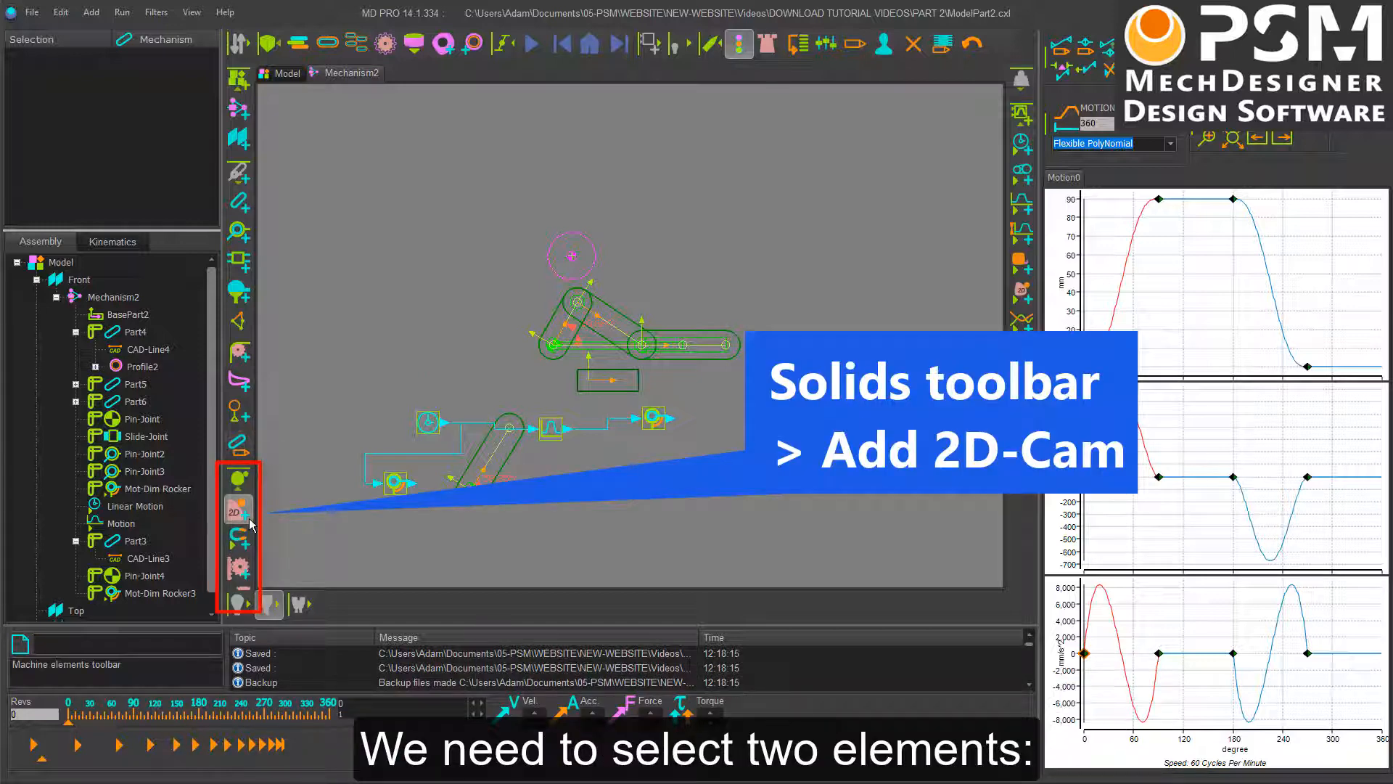
left_click(257, 519)
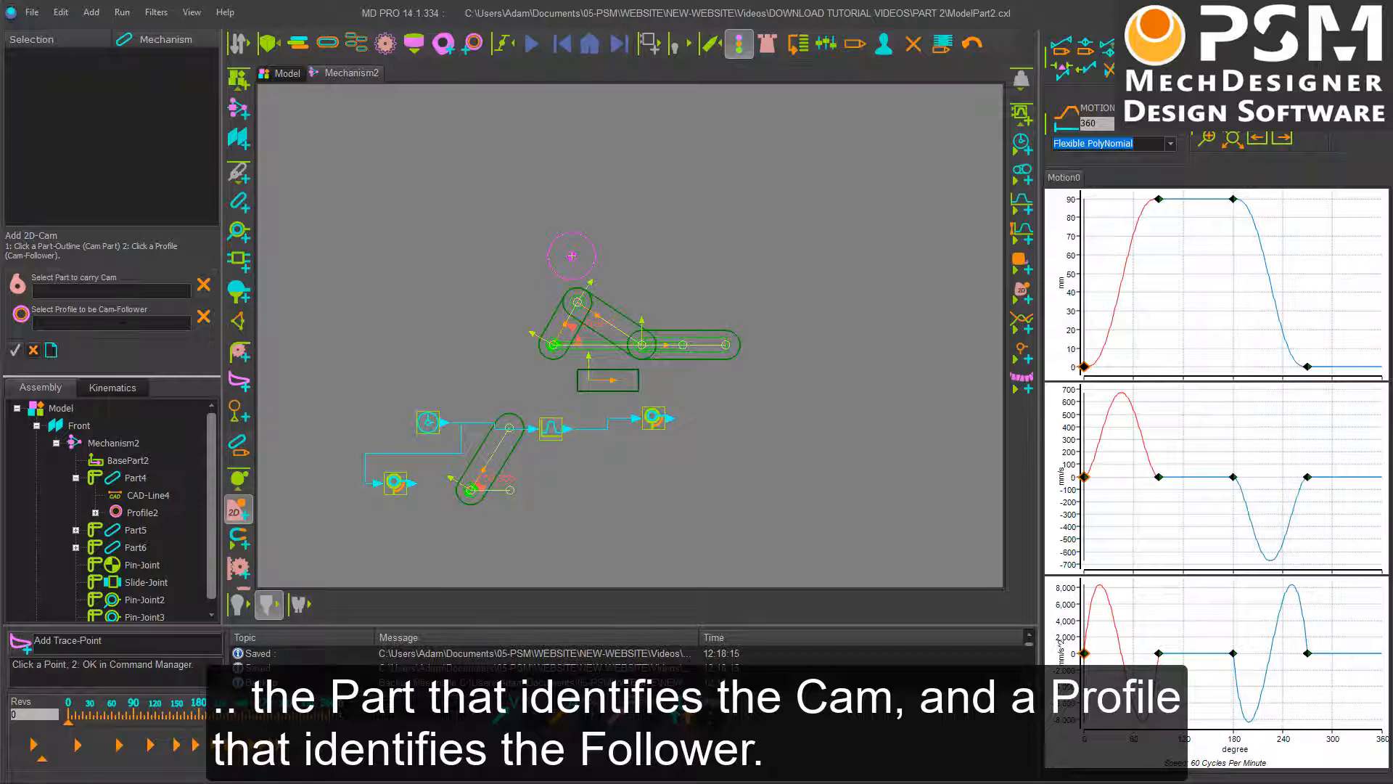
left_click(481, 459)
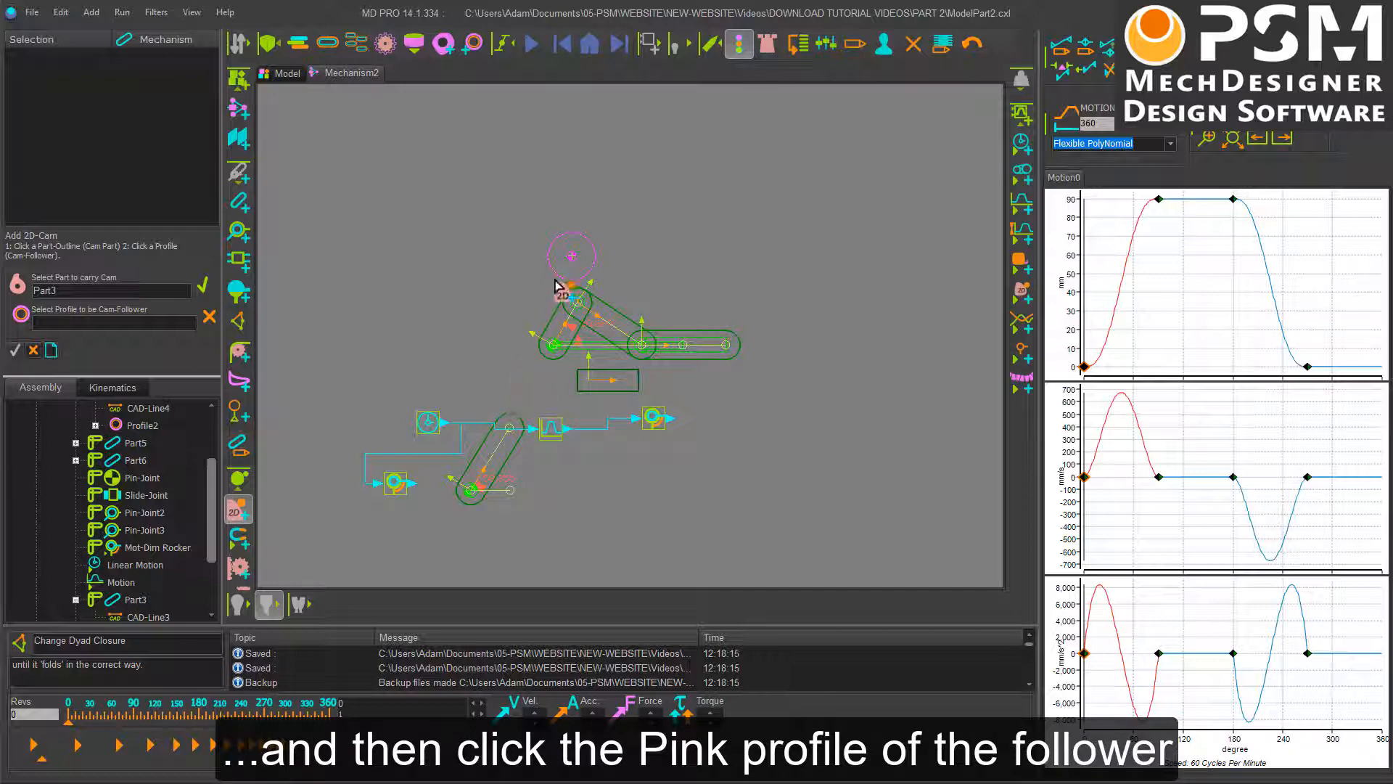
left_click(555, 281)
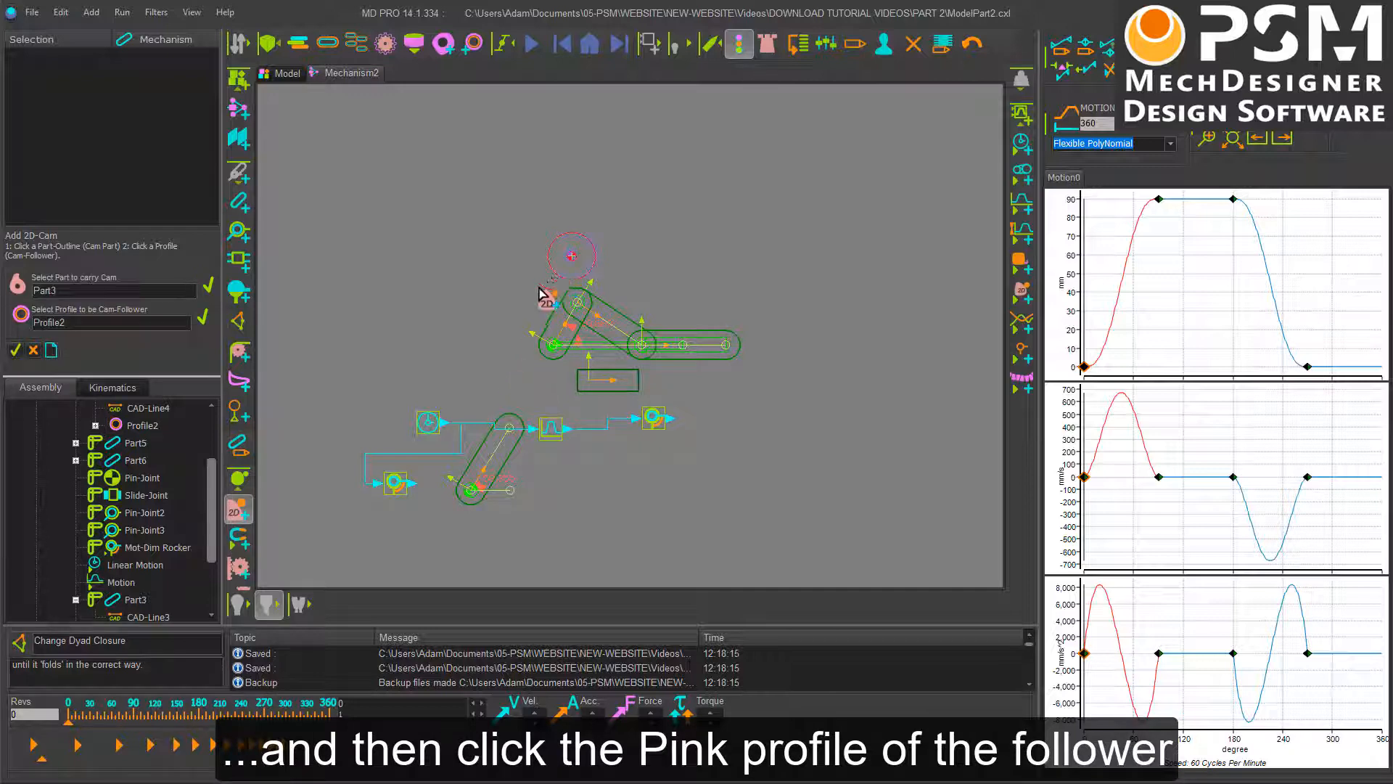
left_click(15, 351)
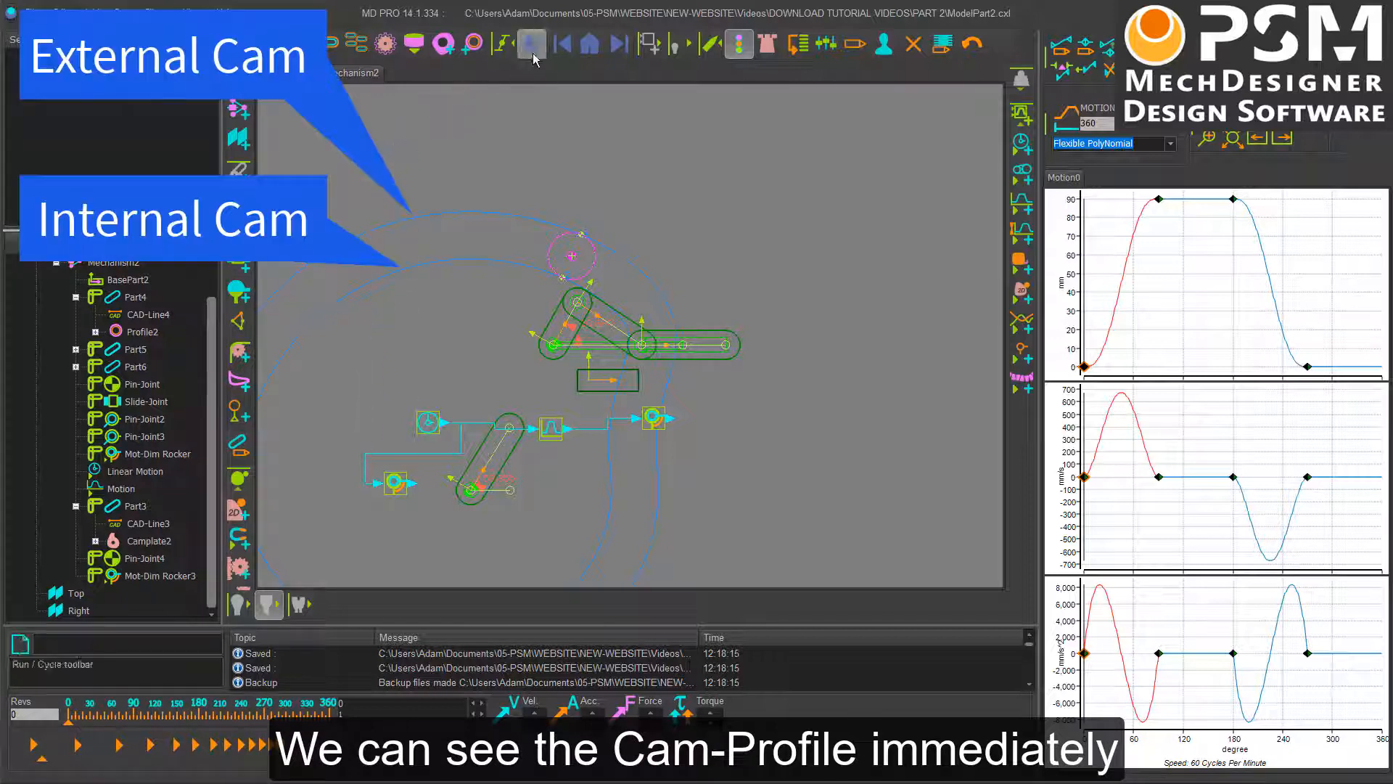
left_click(534, 55)
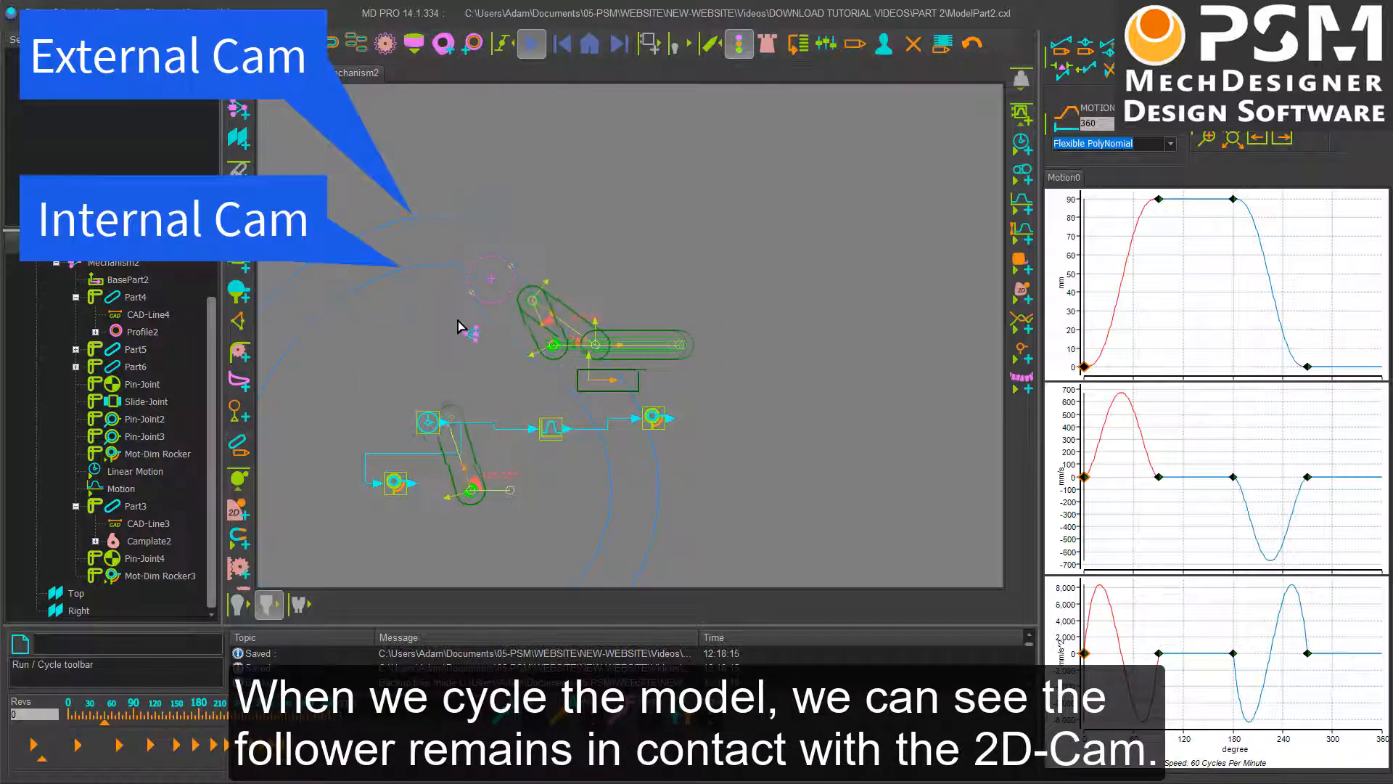